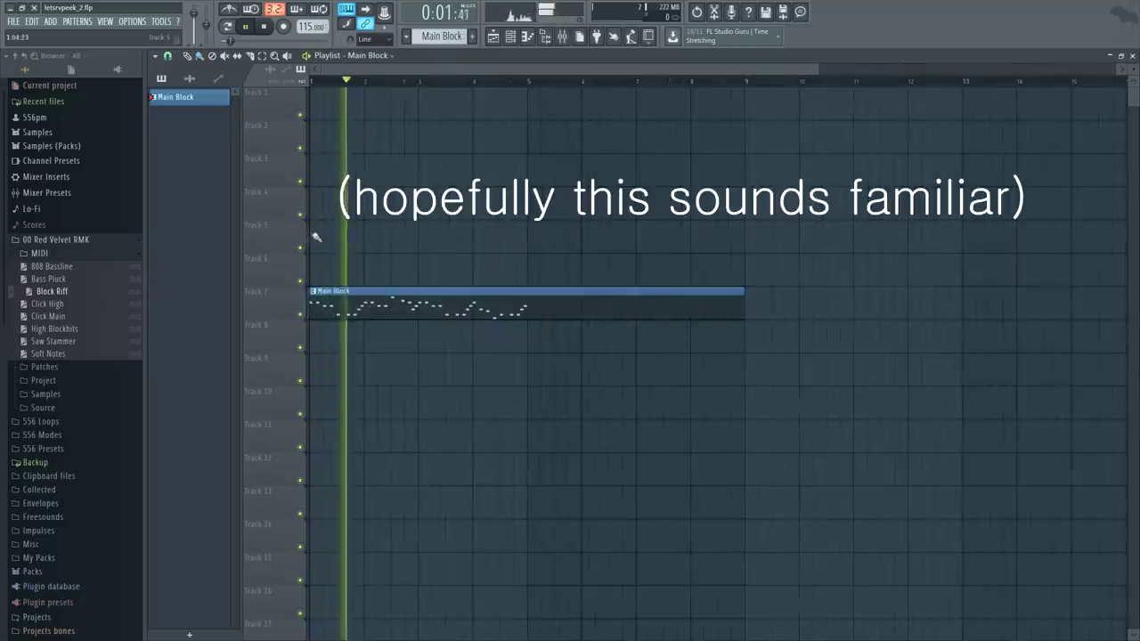
Shorten the Main Block clip on track 7 to end at bar 5, and show the mixer
left_click_drag(742, 307, 526, 307)
left_click(561, 38)
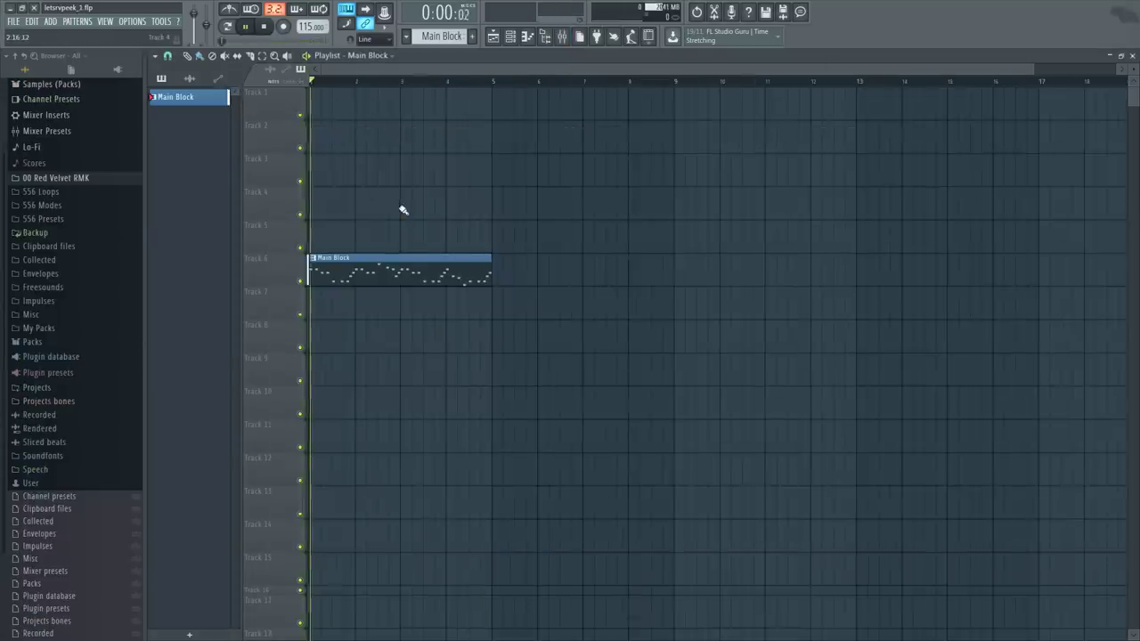
Open and enable the first Fruity parametric EQ 2, Fruity Reeverb 2 and the first Fruity WaveShaper on the RD Woodblock mixer track
left_click(561, 37)
left_click(997, 228)
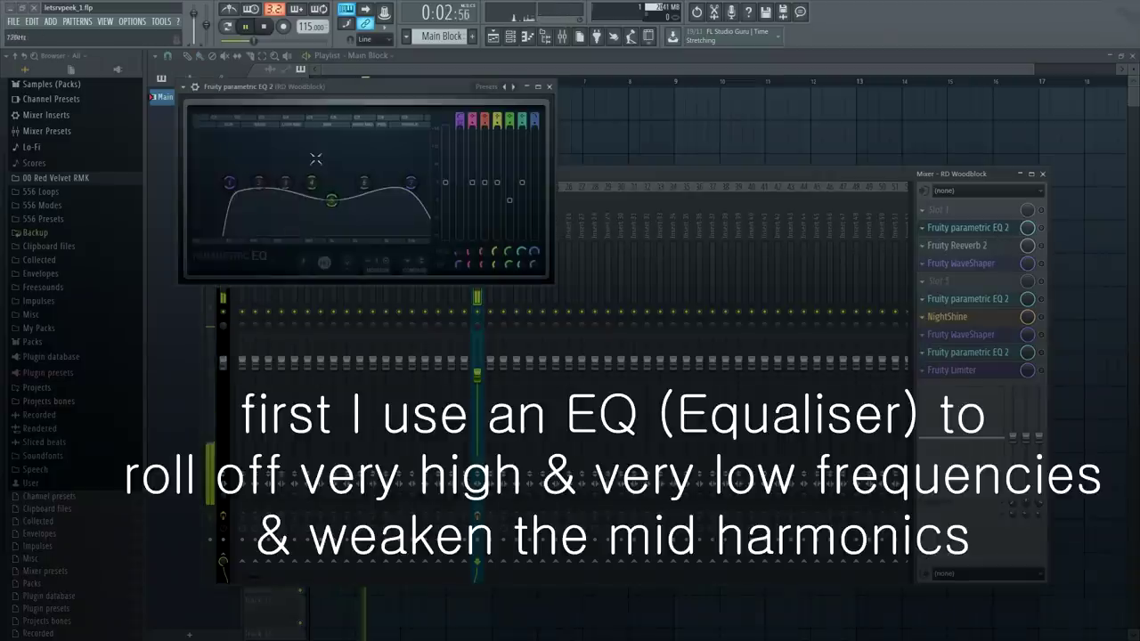
left_click(968, 246)
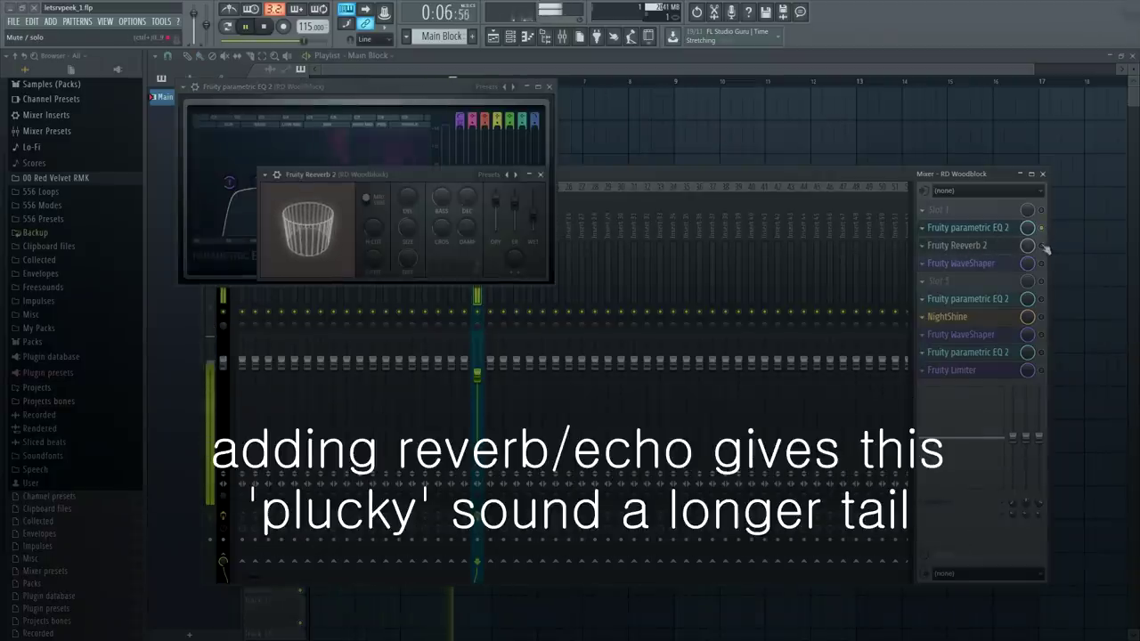
left_click(970, 263)
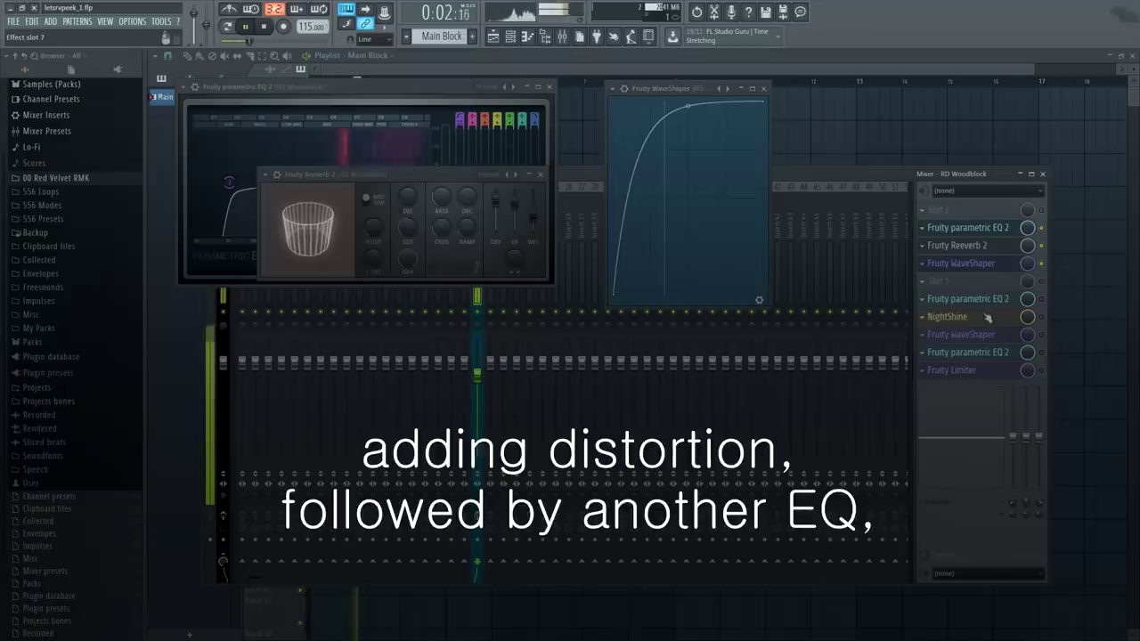
Open and enable the woodblock track's remaining effects: second EQ, NightShine compressor, second WaveShaper, third EQ and Fruity Limiter
left_click(990, 303)
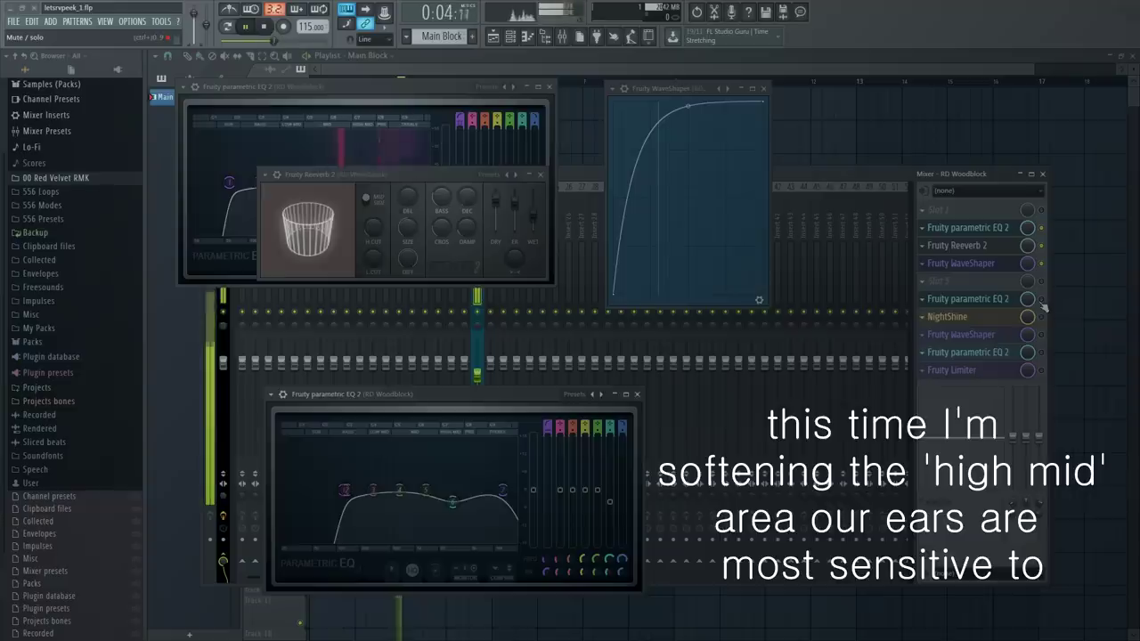
left_click(981, 318)
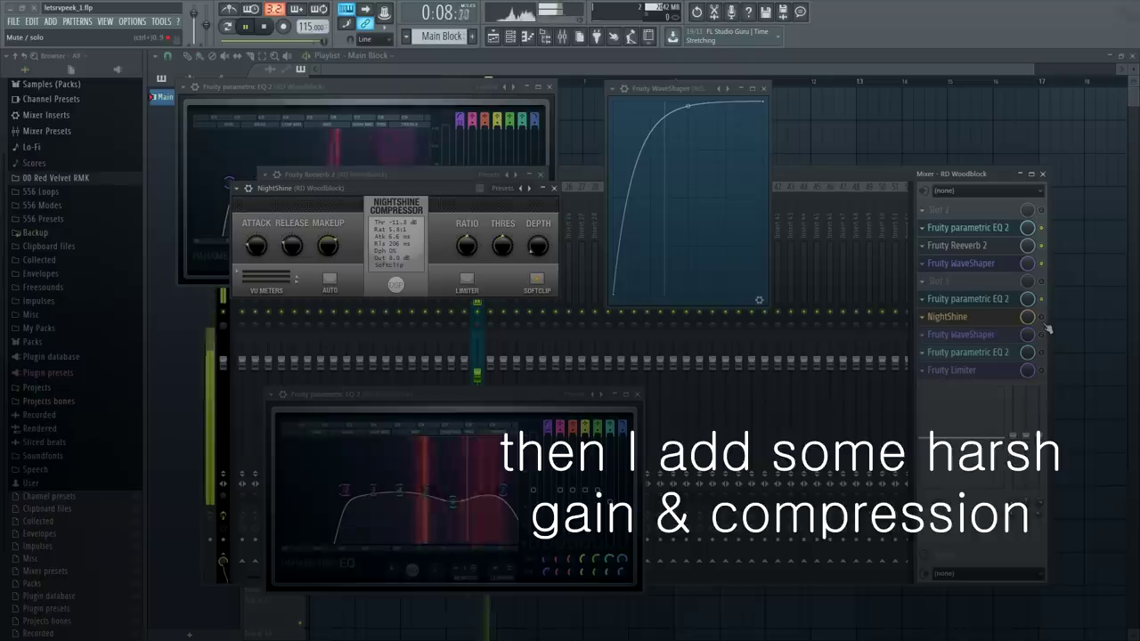
left_click(987, 336)
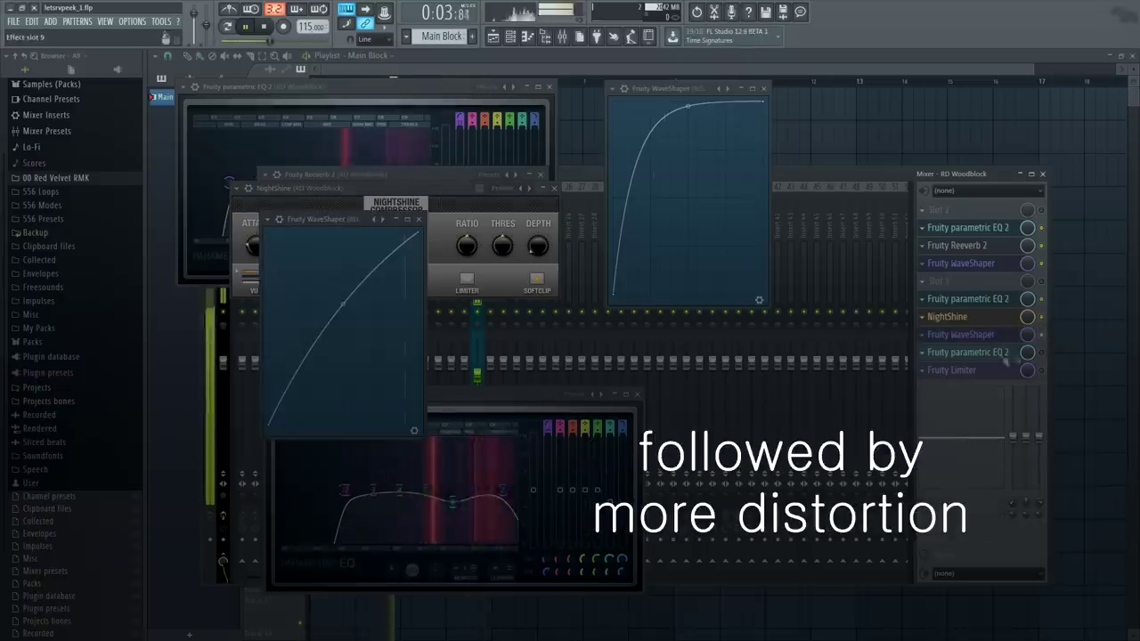
left_click(997, 354)
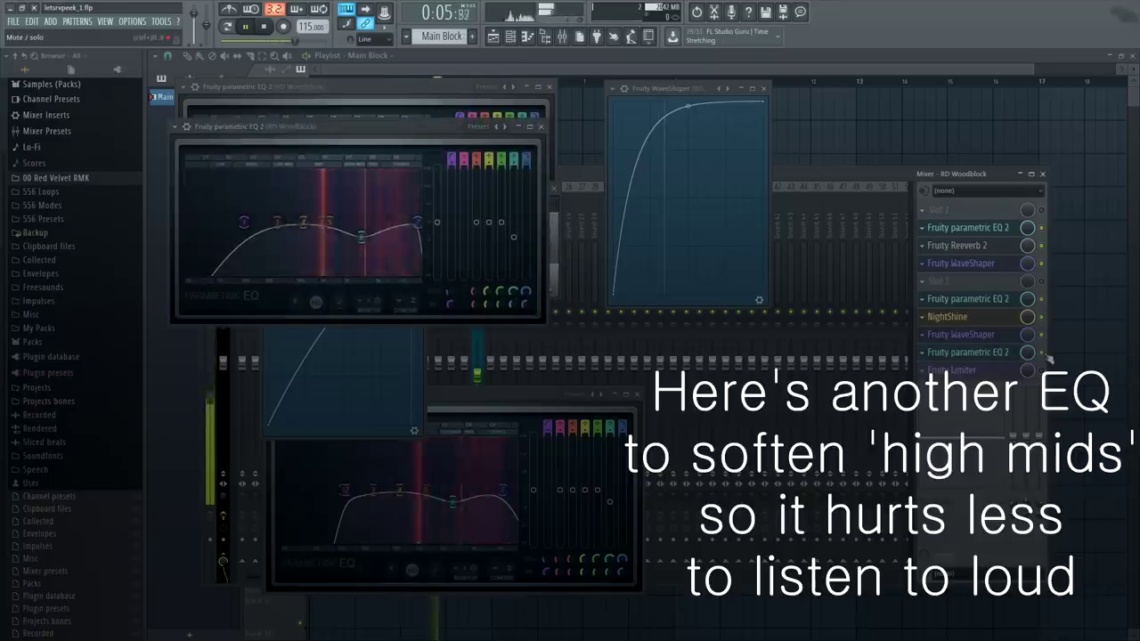
left_click(986, 372)
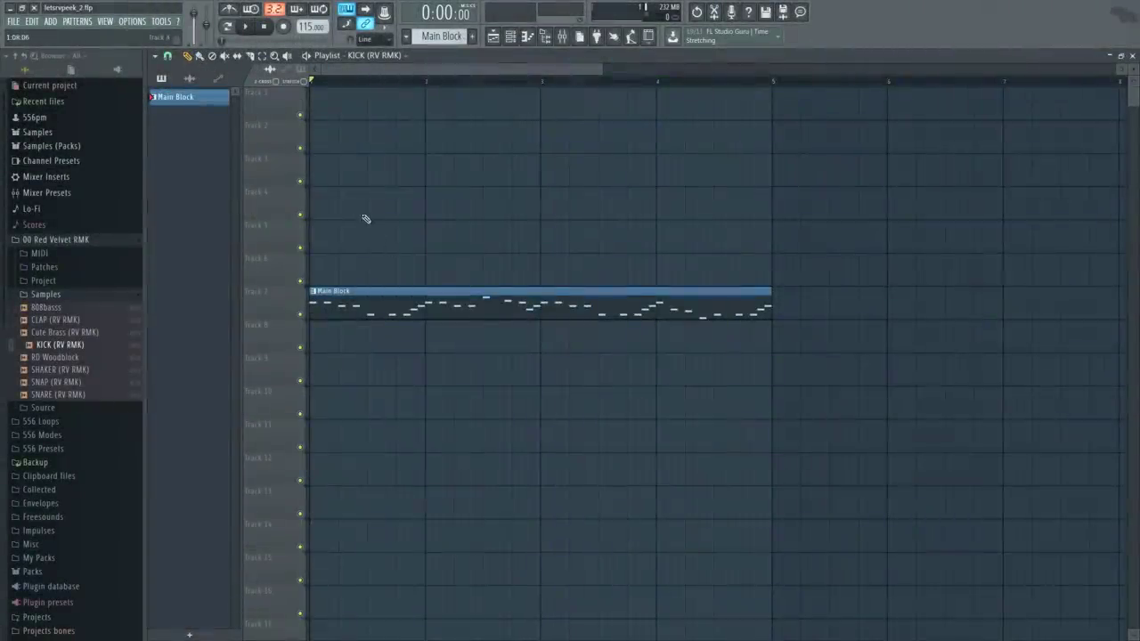
Lay out a four-bar drum pattern with the kick on track 4, snare on track 5 and shaker on track 6, and play it
left_click(365, 219)
scroll(342, 261, "up", 3)
left_click(361, 236)
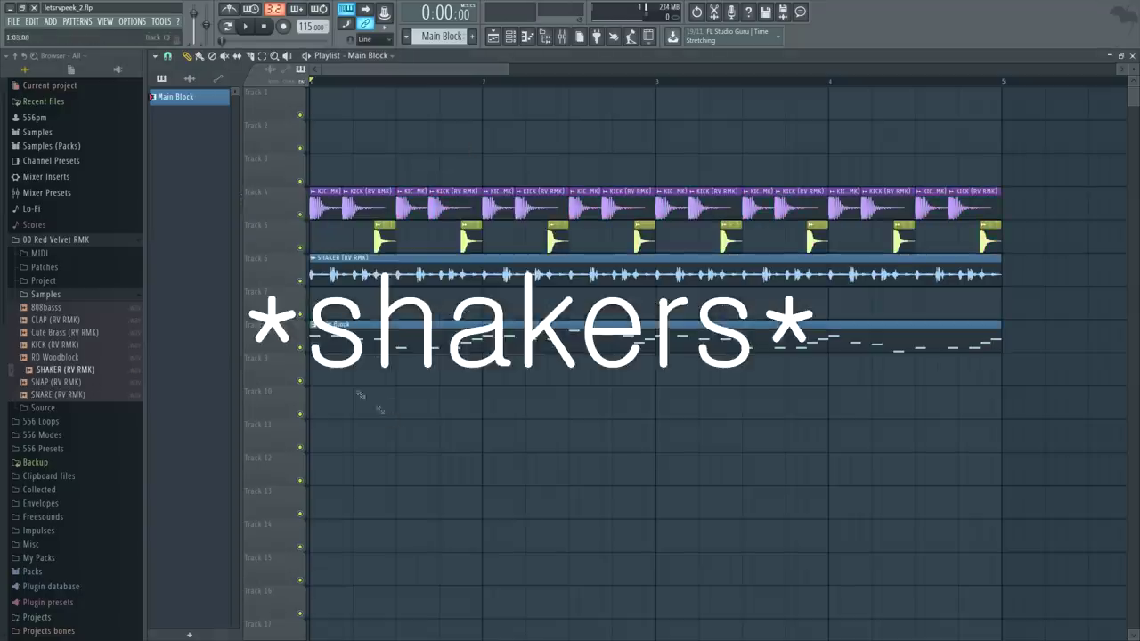
key("space")
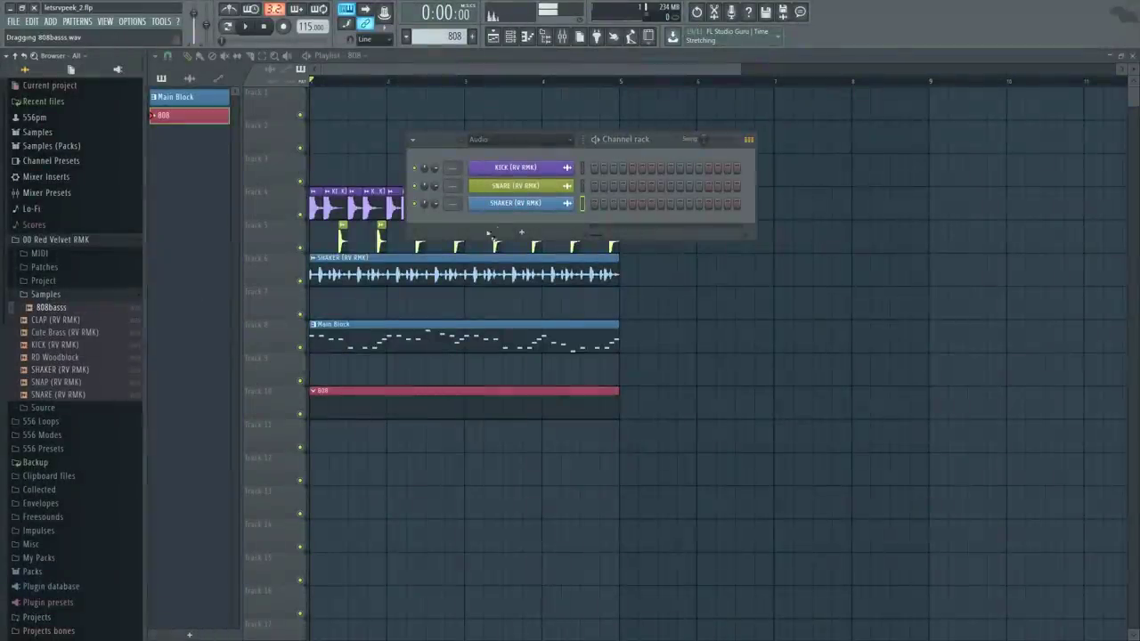
Add the 808basss sample to the channel rack as the 808 sampler and normalize it
left_click_drag(488, 233, 517, 231)
left_click(516, 222)
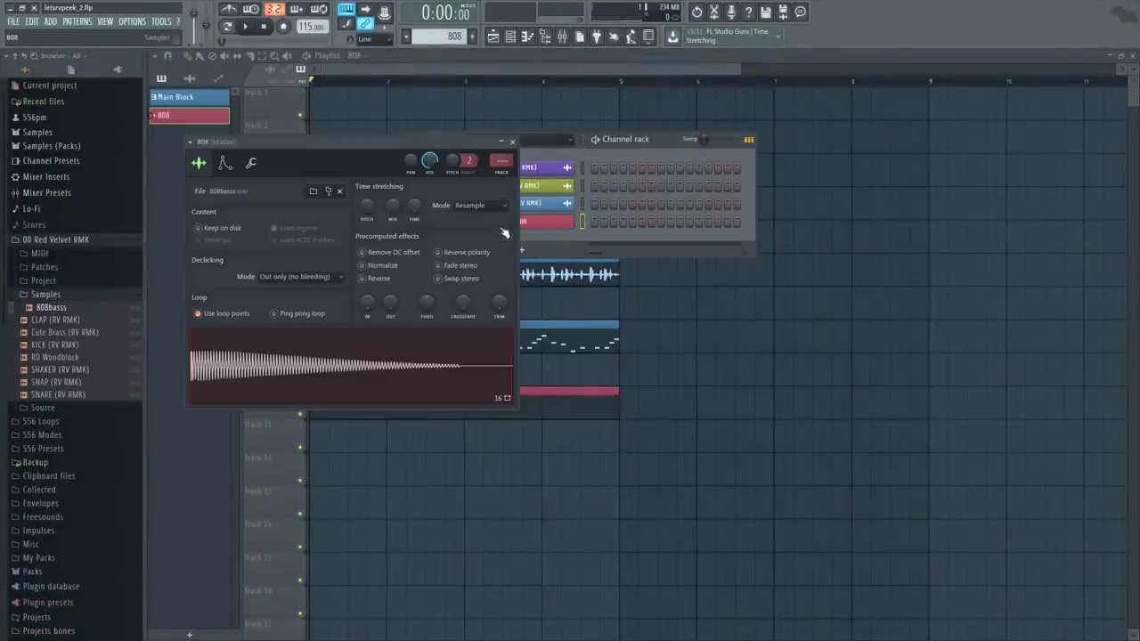
left_click(362, 265)
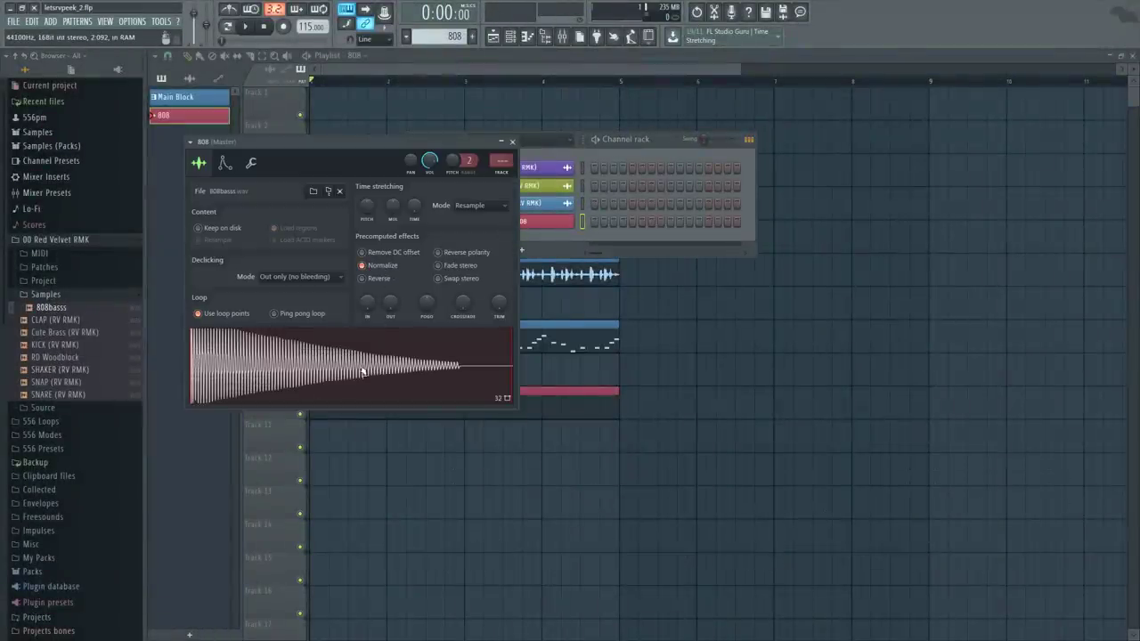
left_click(671, 397)
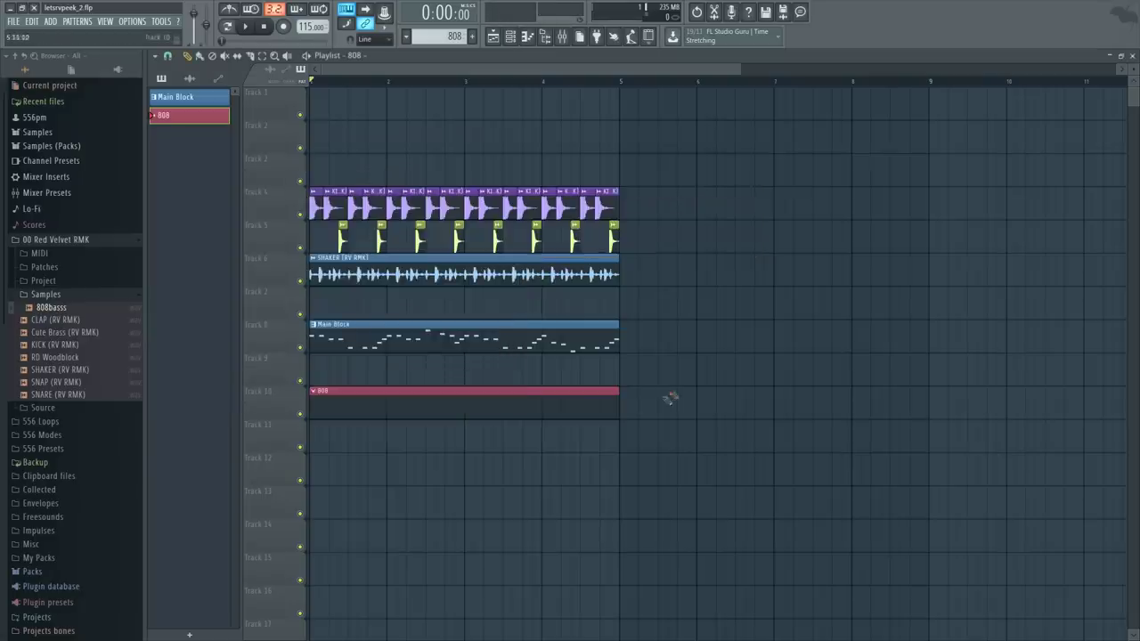
Open the 808 channel's piano roll and load the 808 Bassline MIDI file into it
key("F6")
right_click(545, 221)
left_click(594, 220)
left_click(309, 264)
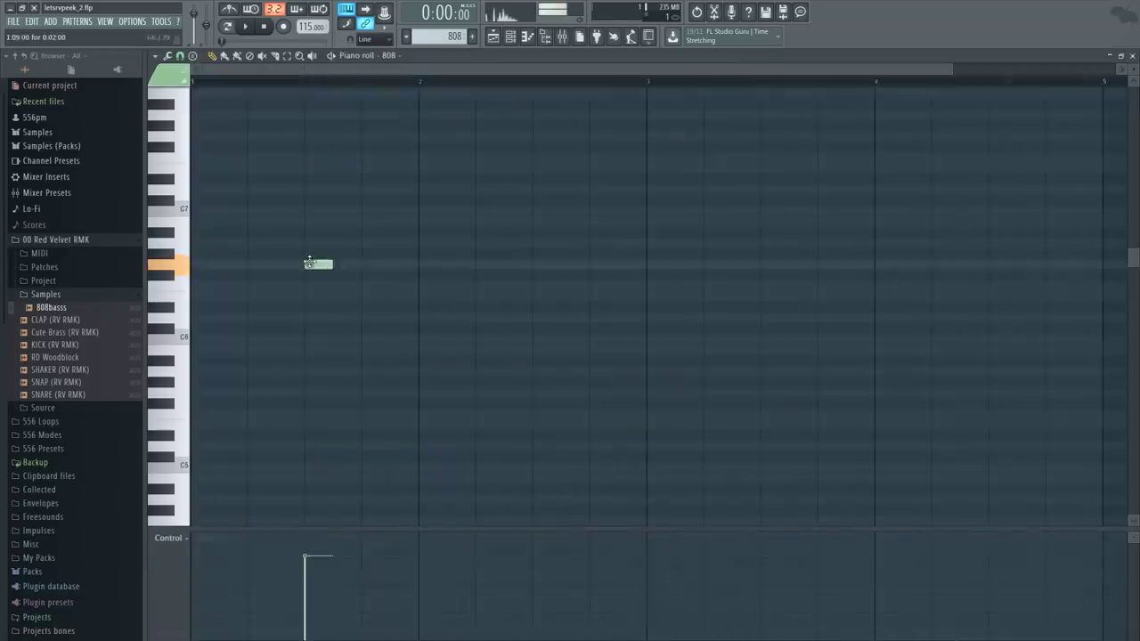
left_click(89, 255)
left_click_drag(101, 272, 400, 407)
Play back the 808 bassline together with the drums and the Main Block melody
scroll(397, 354, "down", 3)
key("space")
key("F7")
key("F6")
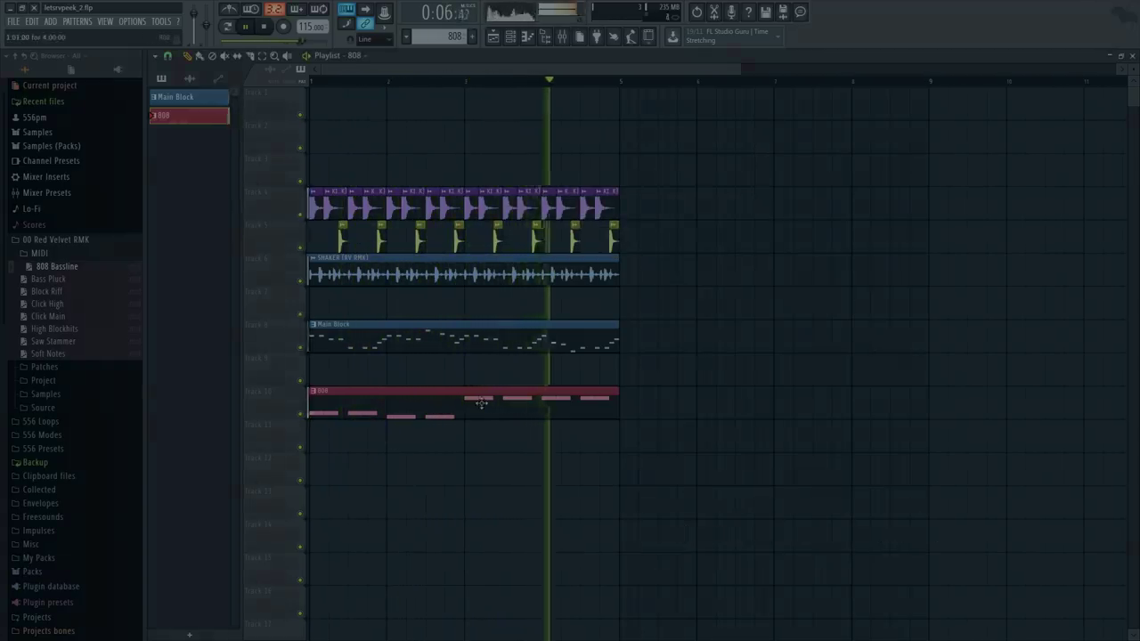
double_click(486, 407)
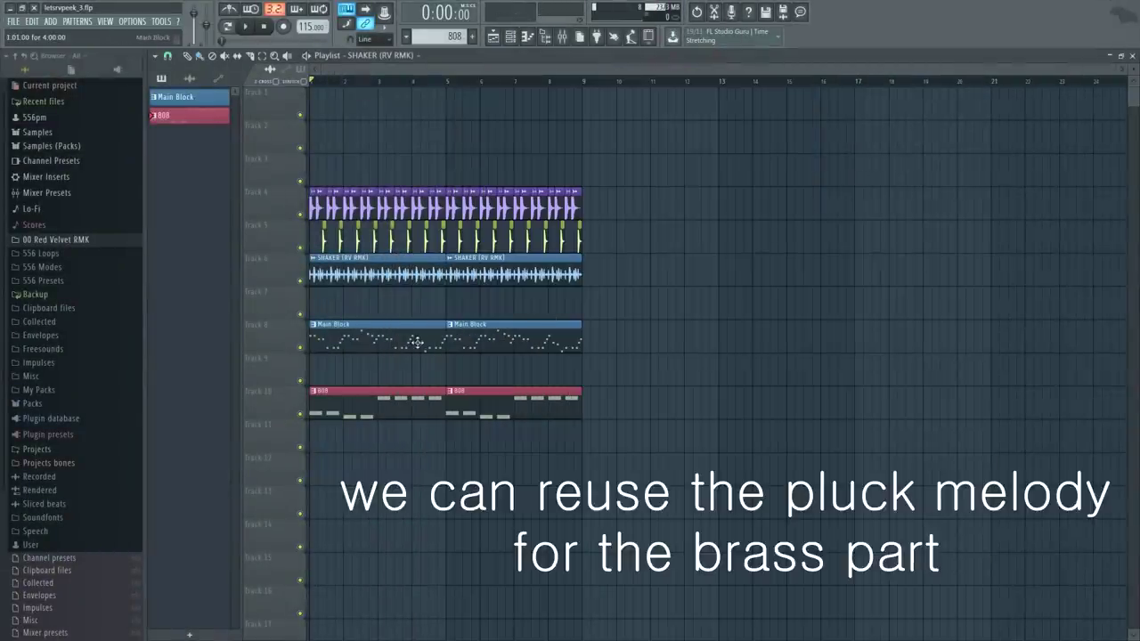
Copy the Main Block clip to track 9 at bar 5 and make the copy unique
left_click_drag(453, 364, 462, 364)
left_click(450, 359)
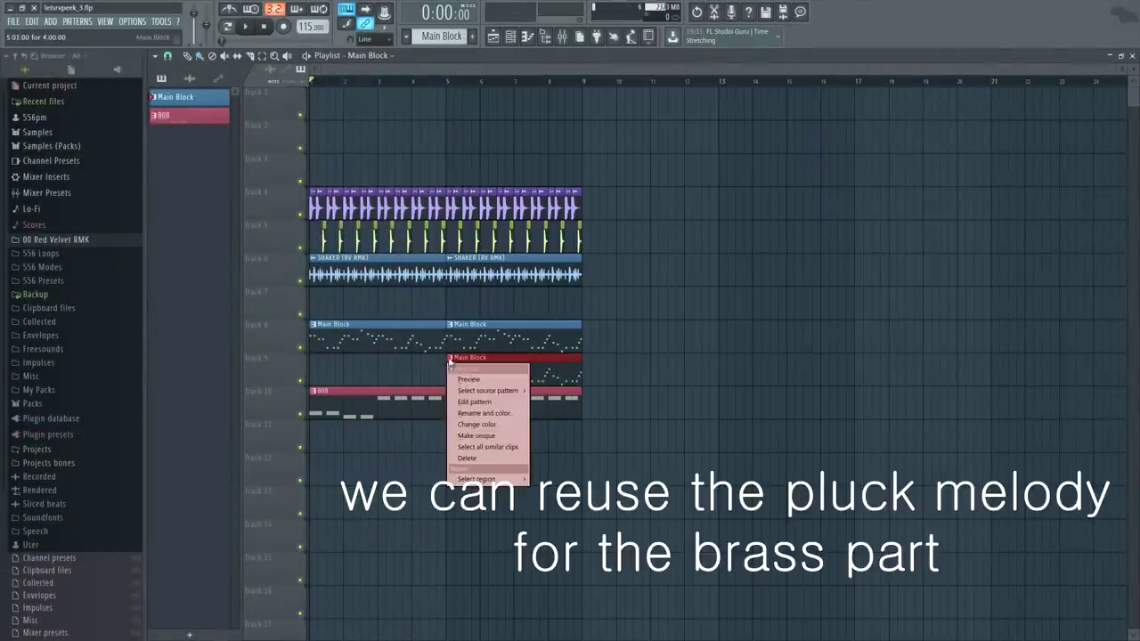
left_click(482, 436)
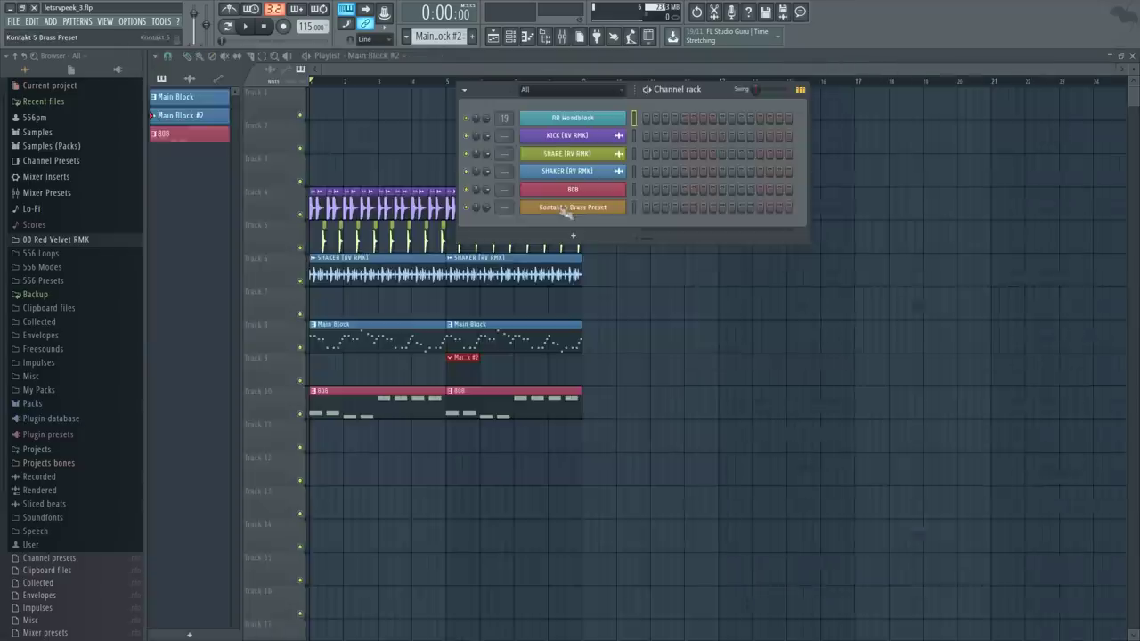
Open the Kontakt 5 Brass Preset piano roll for the new pattern, lower the reused melody one octave and audition it
right_click(566, 211)
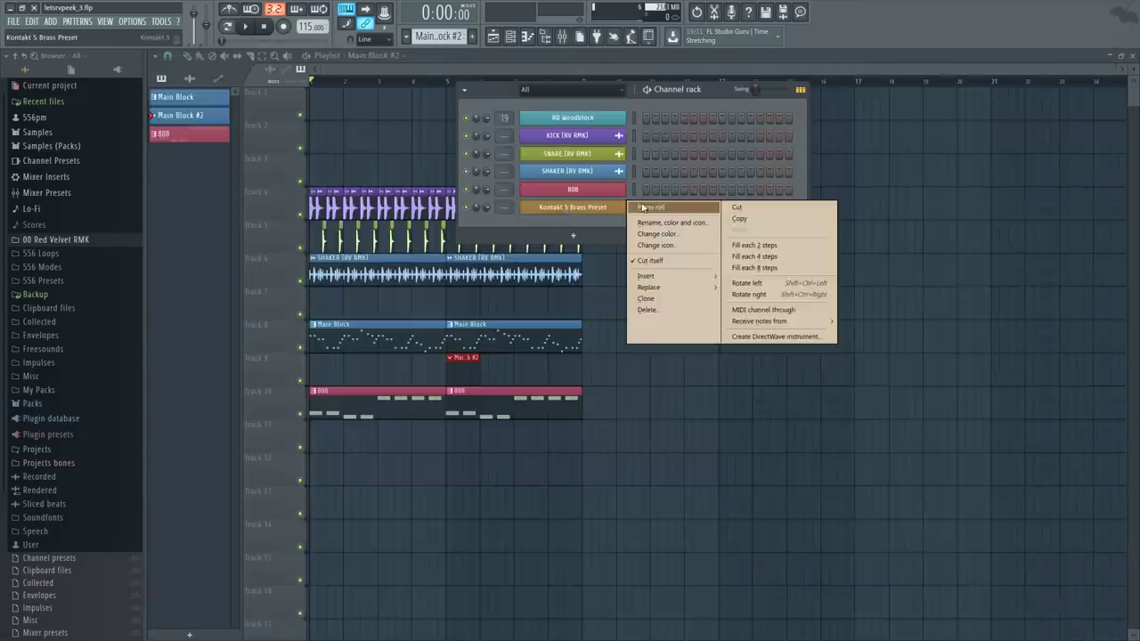
left_click(643, 208)
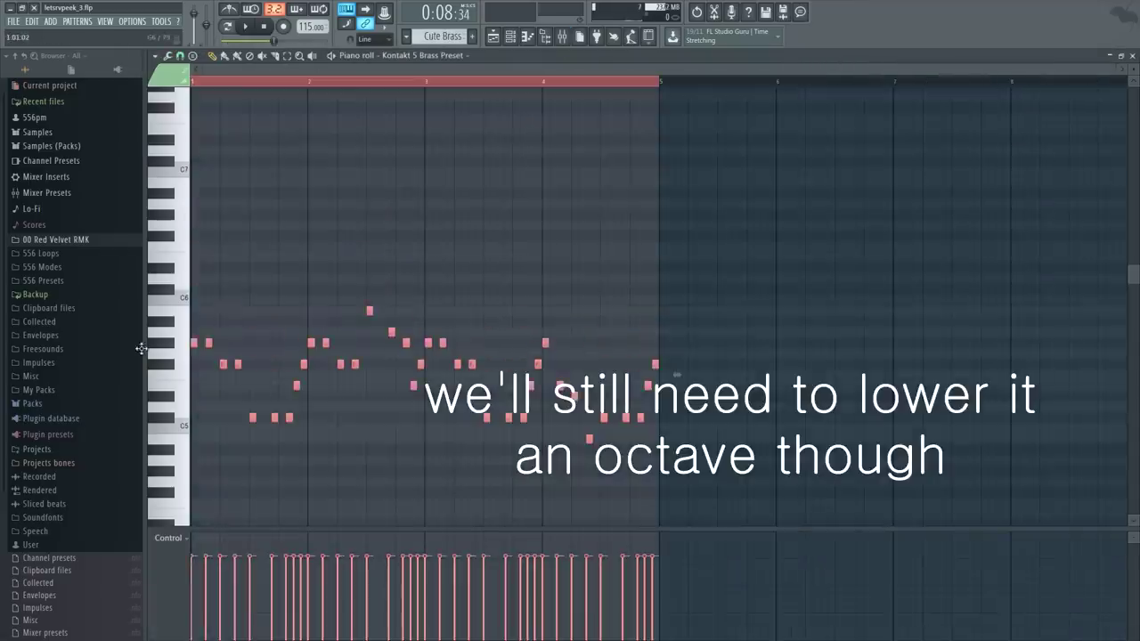
key("ctrl+d")
key("space")
scroll(214, 374, "down", 3)
key("Escape")
key("Escape")
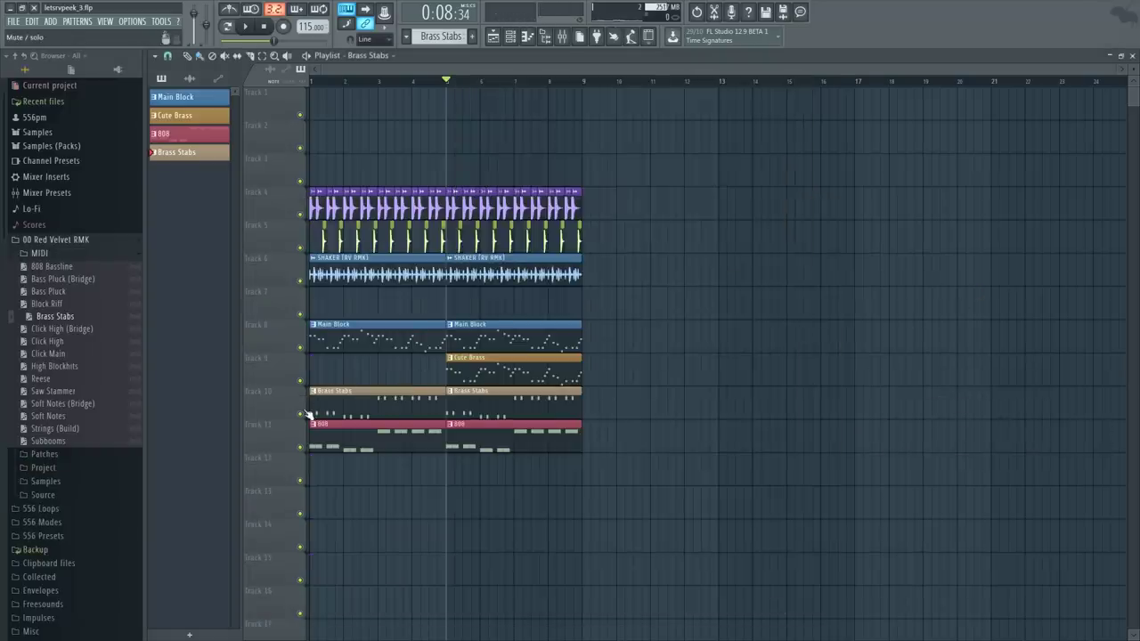
Solo the Brass Stabs track during playback, unmute the Cute Brass track alongside it, and restore all tracks
right_click(304, 413)
key("space")
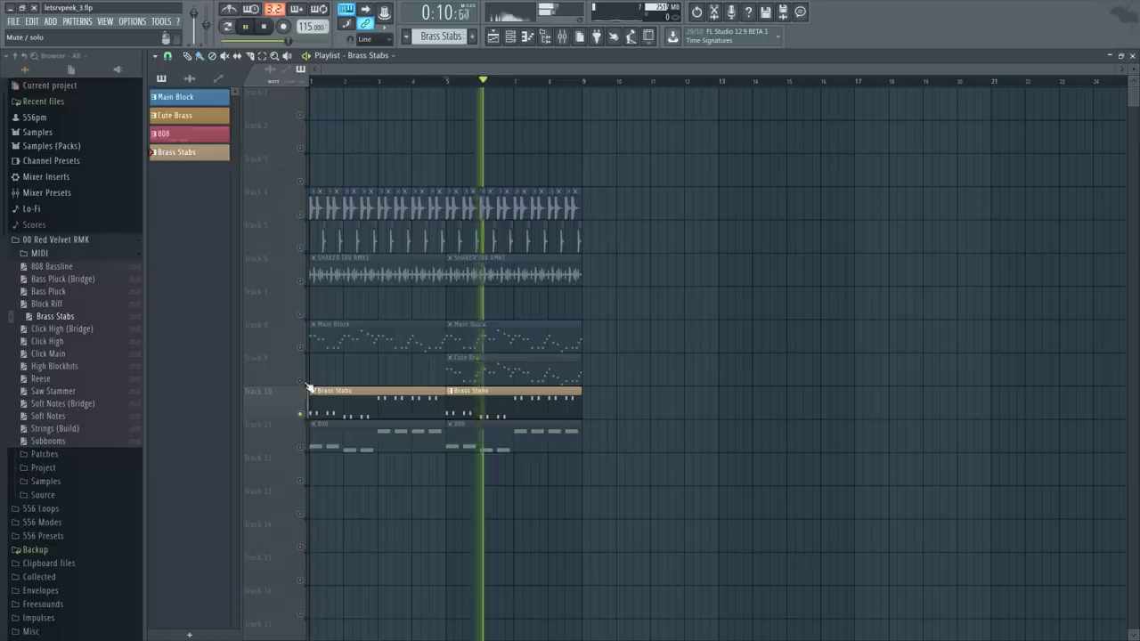
left_click(301, 382)
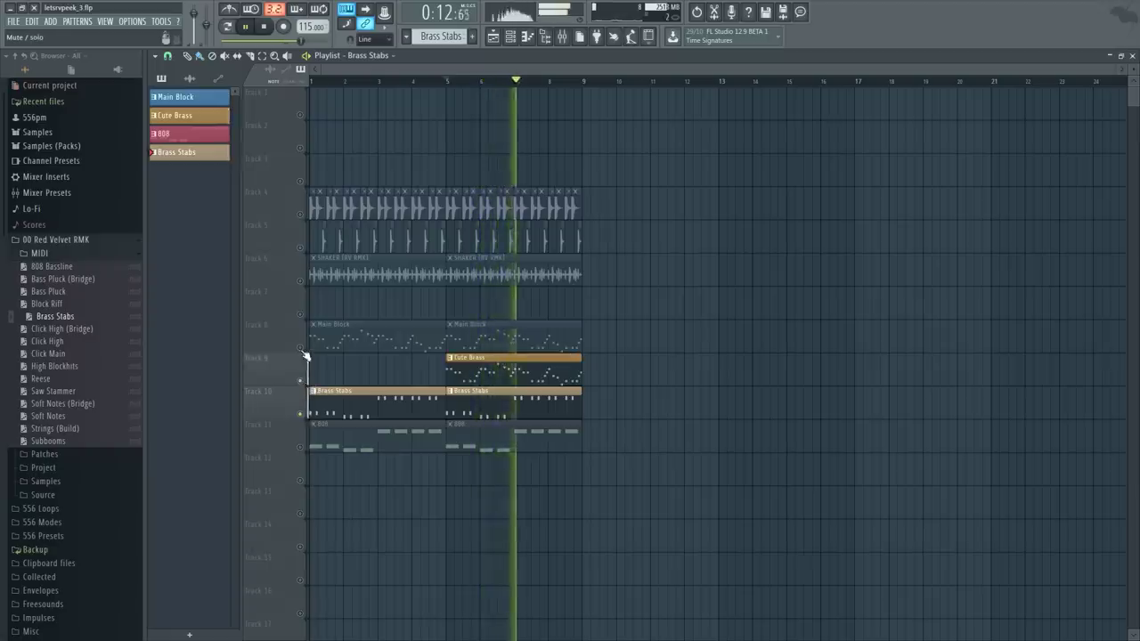
right_click(301, 350)
right_click(301, 350)
key("space")
key("space")
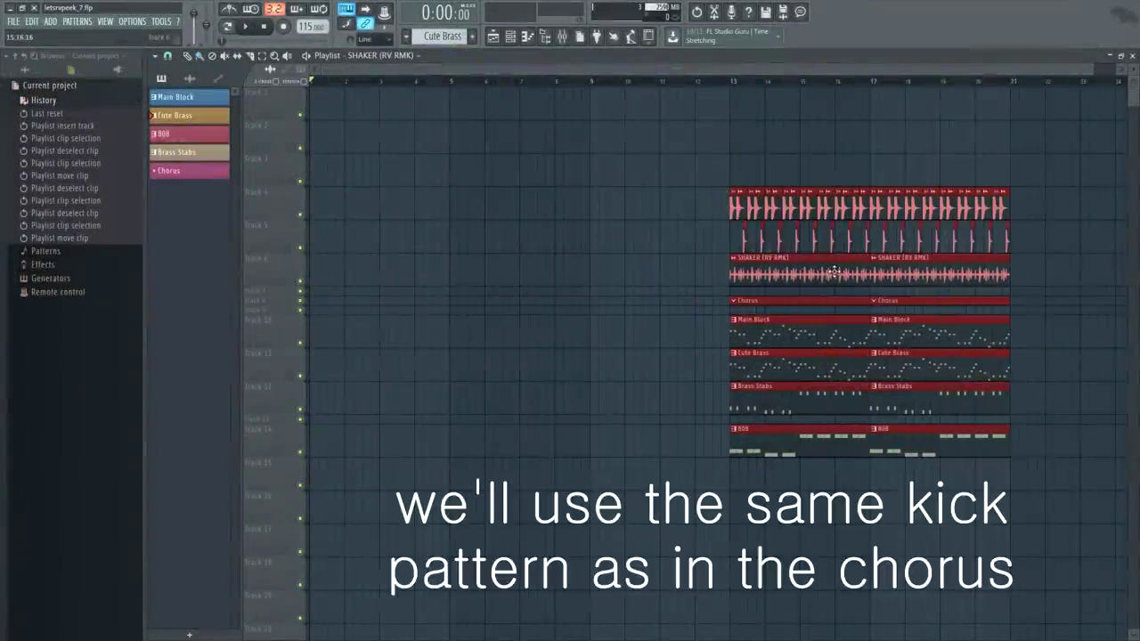
Copy the chorus kick clips to bars 1 to 8 on track 4 and place CLAP (RV RMK) hits on track 5
left_click_drag(656, 160, 1035, 285)
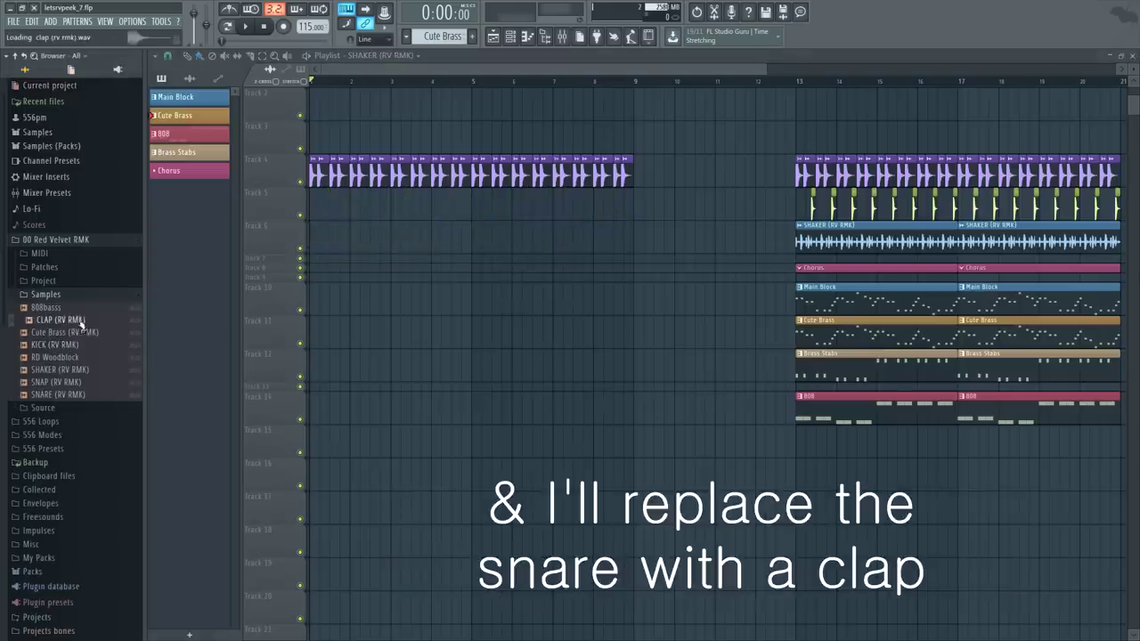
left_click_drag(360, 251, 344, 208)
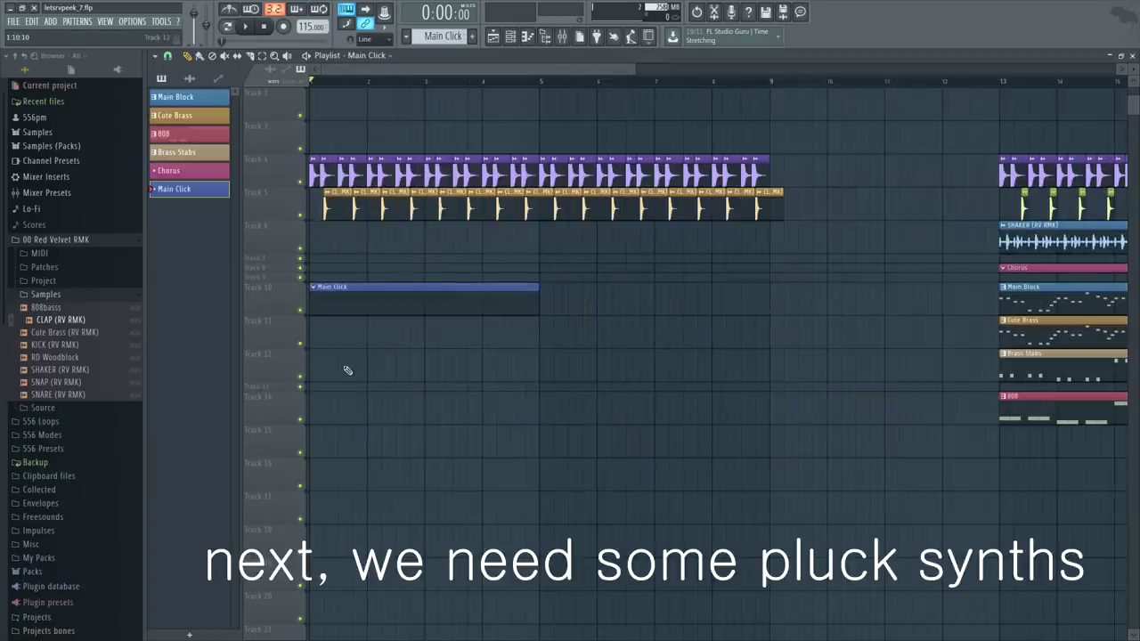
Load the Click Main MIDI file onto the Main Click channel to fill its pattern
left_click_drag(53, 379, 336, 303)
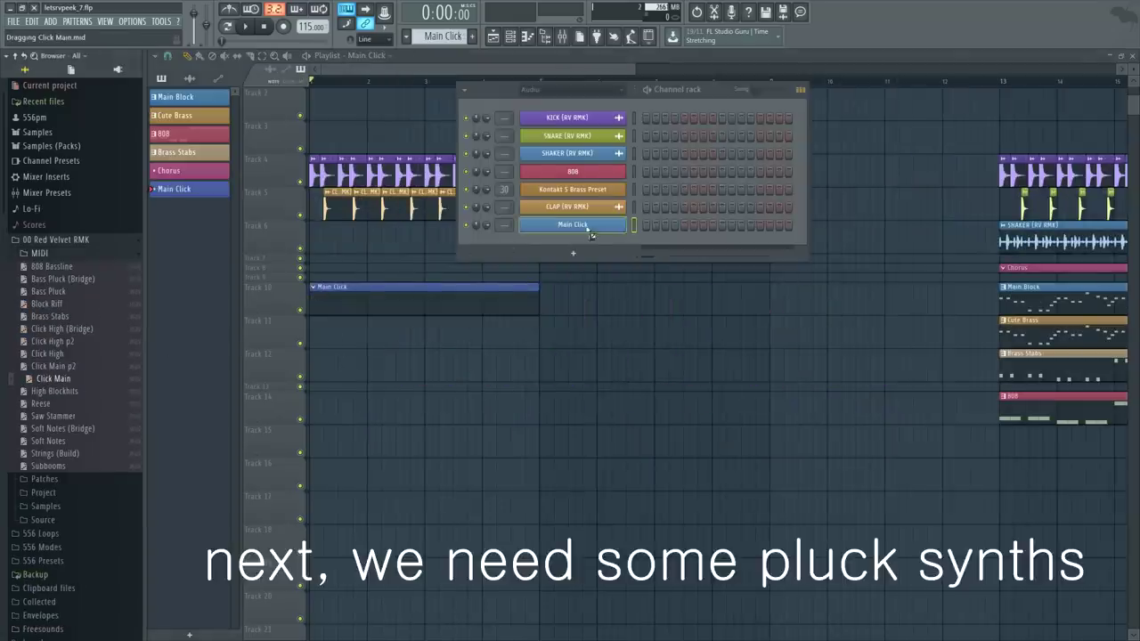
left_click_drag(590, 233, 584, 230)
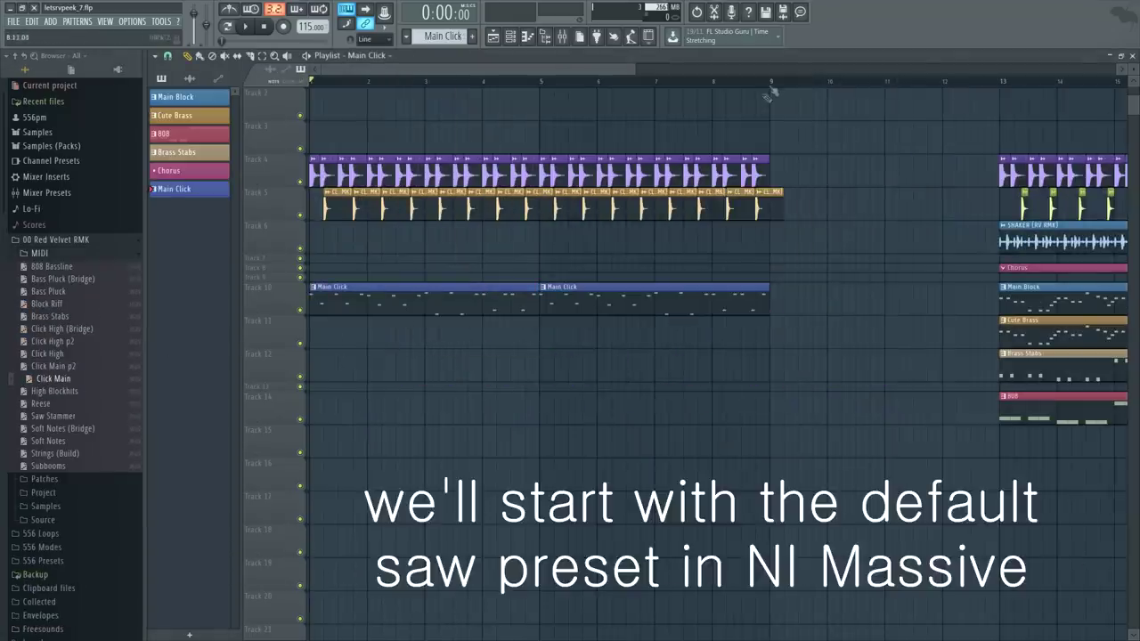
Play the new section and loop playback from bar 1 to bar 9
key("space")
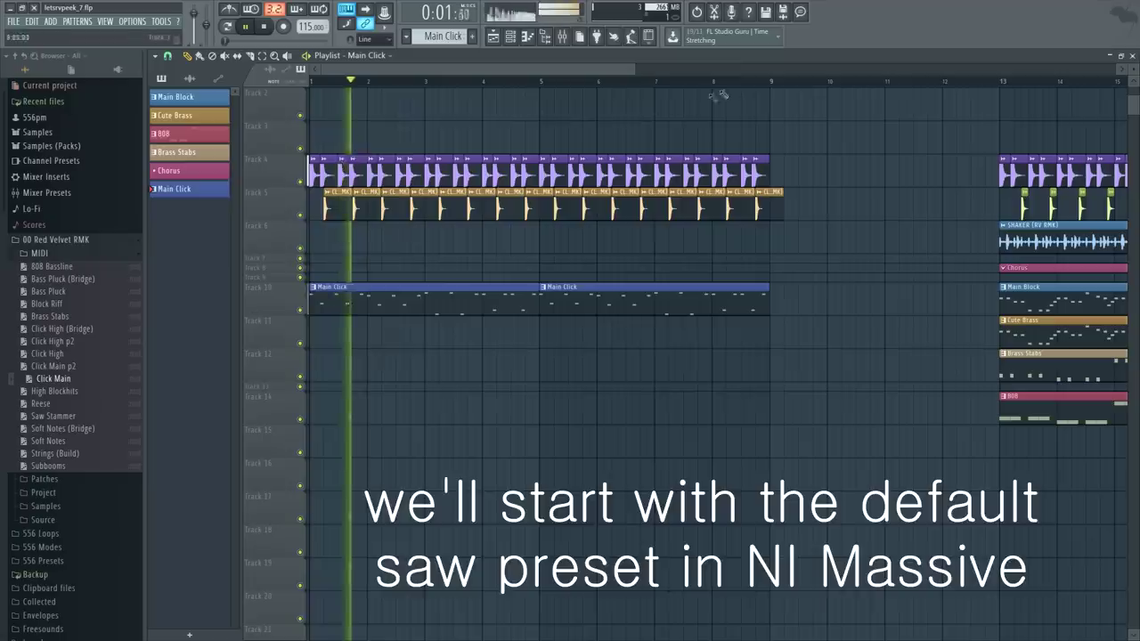
left_click_drag(770, 85, 309, 83)
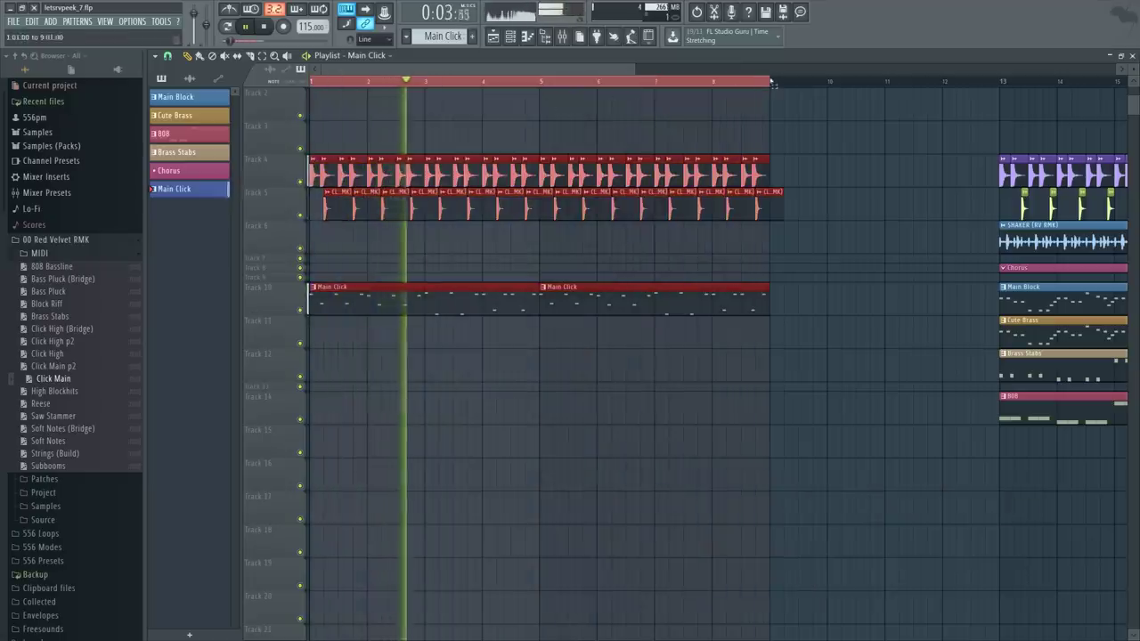
left_click(781, 138, "ctrl")
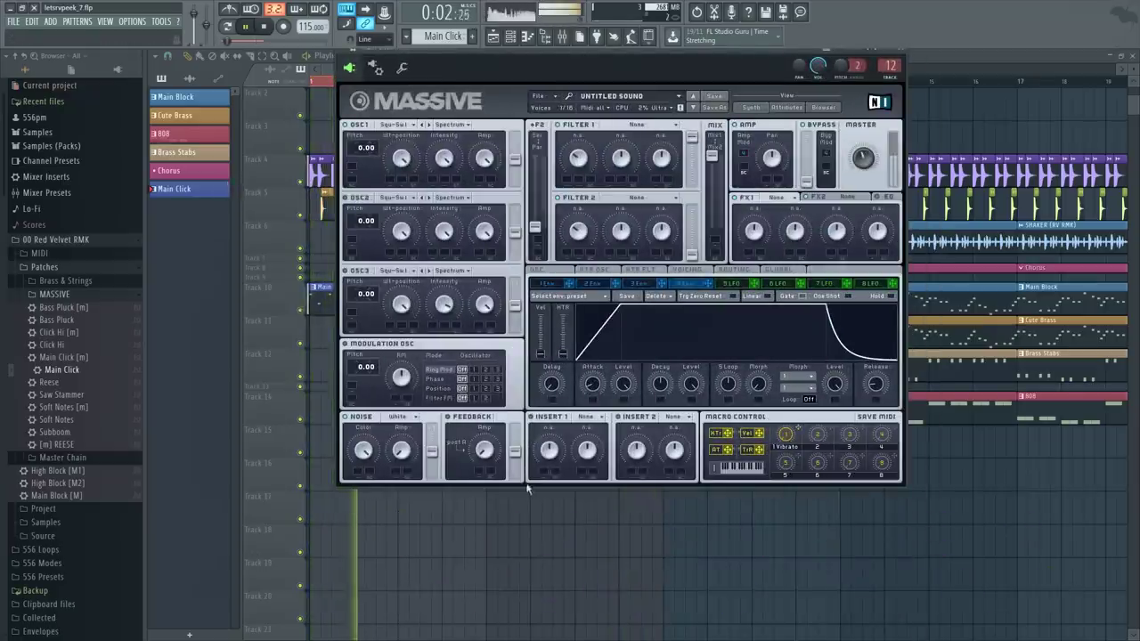
Shorten the attack and lower the decay level of Massive's volume envelope, and set oscillator 1's wavetable to Sin-Triangle
left_click_drag(592, 384, 595, 437)
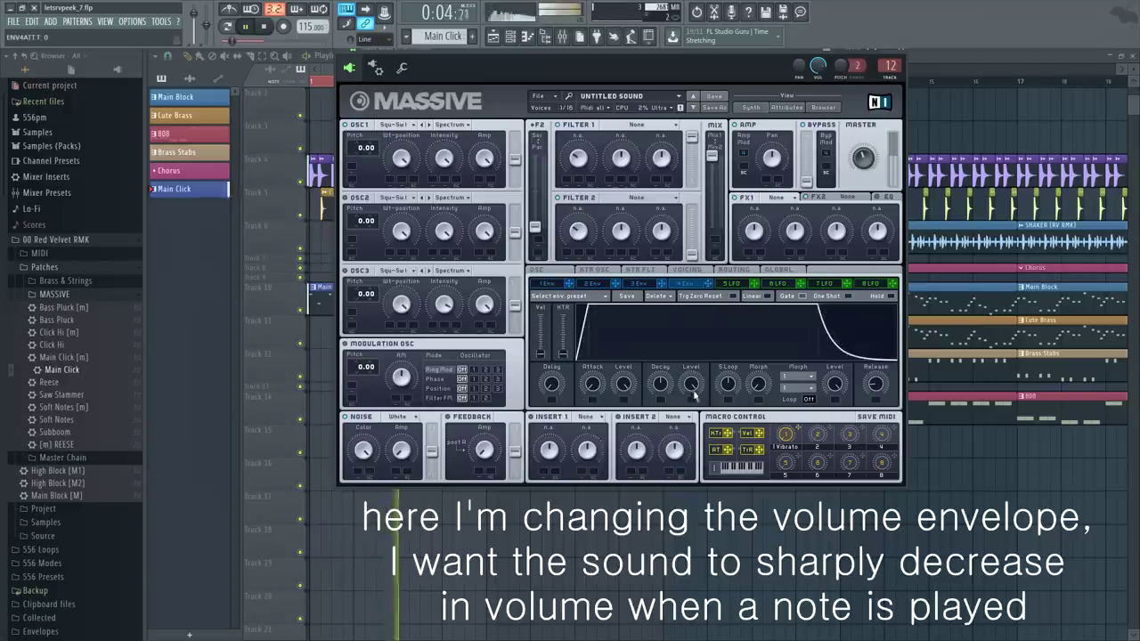
left_click_drag(694, 396, 710, 550)
left_click(393, 125)
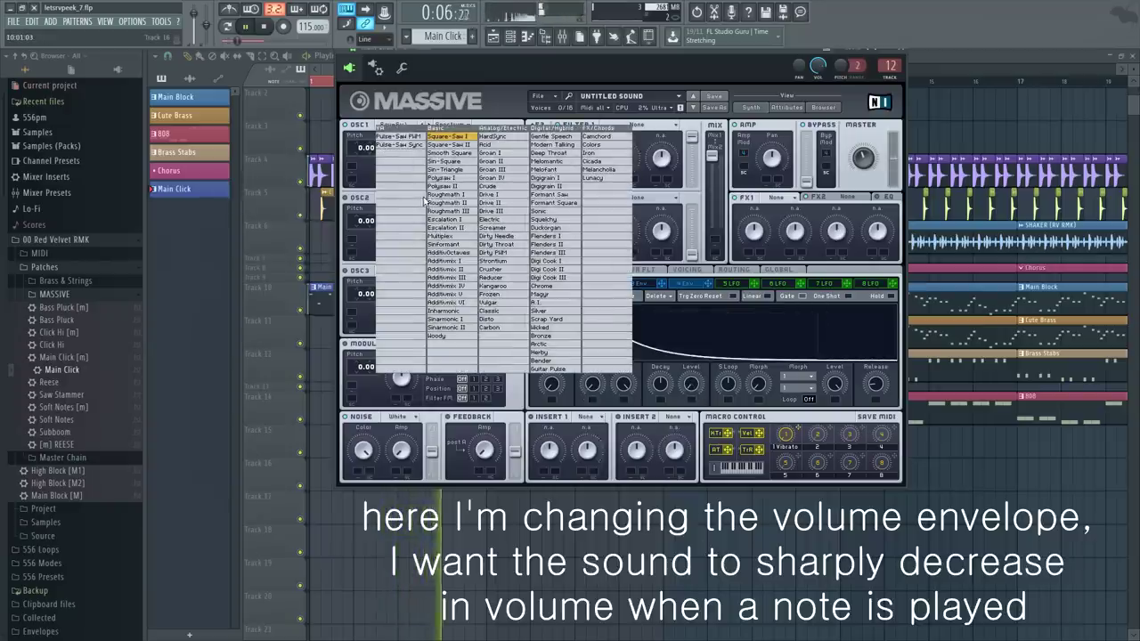
left_click(454, 175)
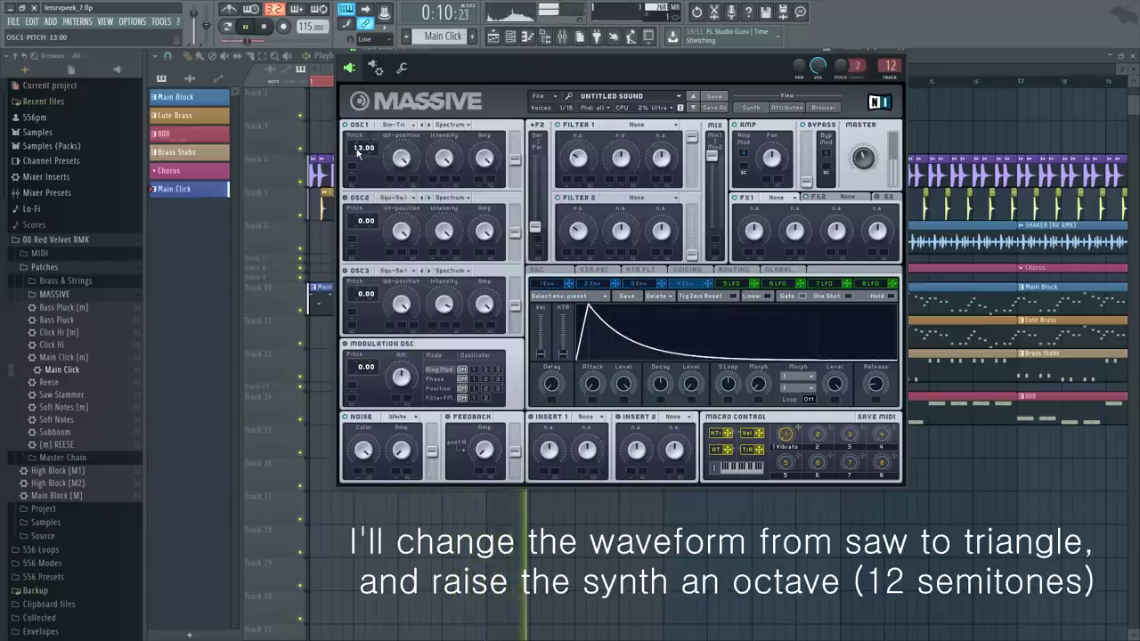
Set oscillator 1's pitch to 12.00 and add a Sine Shaper distortion as Massive's Insert 1
left_click_drag(358, 151, 358, 155)
left_click(583, 417)
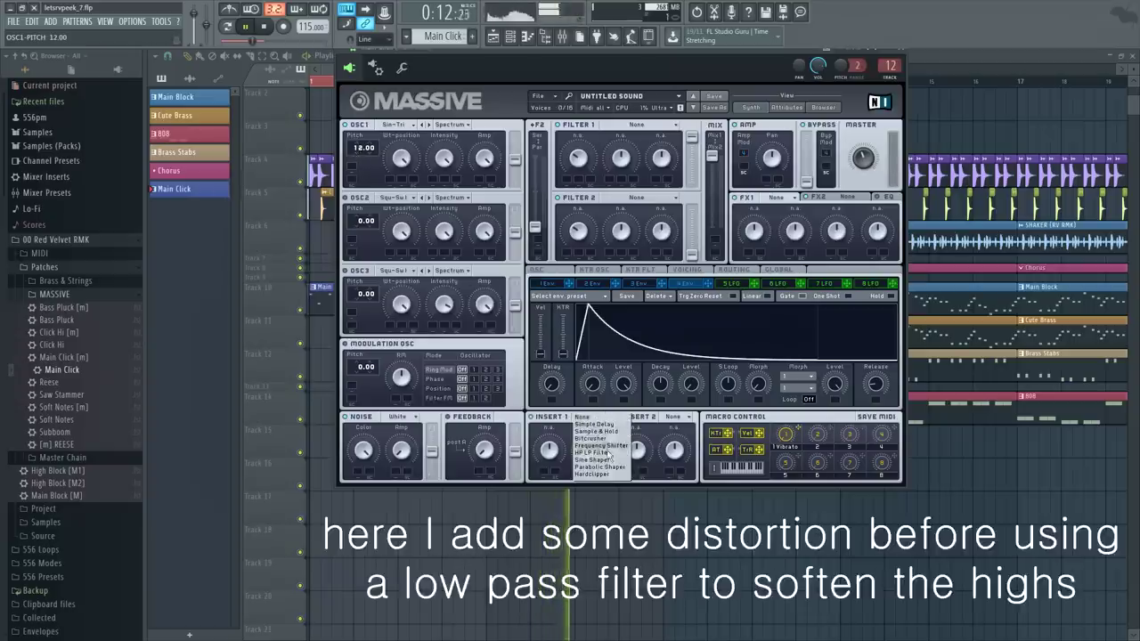
left_click(606, 461)
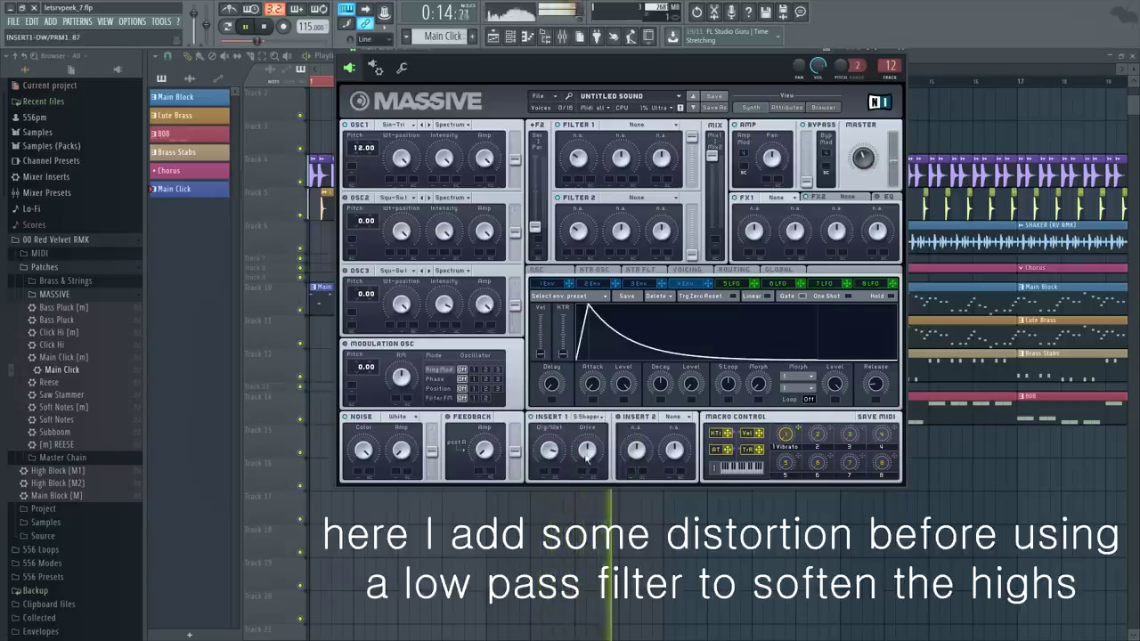
Set Massive's filter 1 to a low-pass type to soften the pluck's highs
left_click(634, 125)
left_click(626, 145)
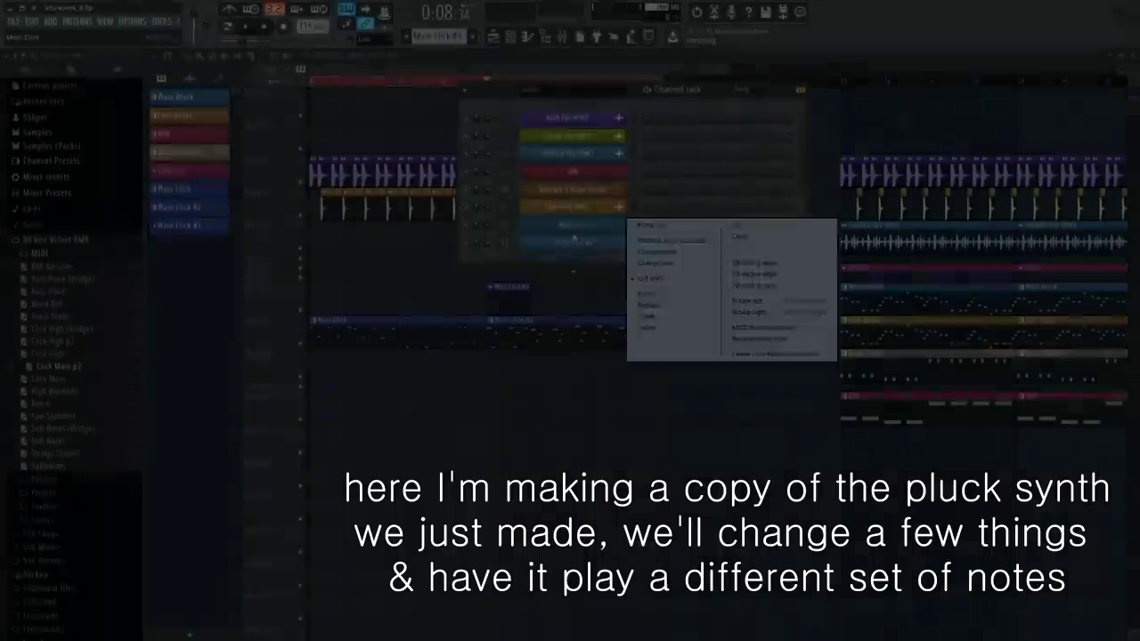
Name the cloned pluck channel High Click in green, and give the empty pattern above Main Click #2 the same name and color
type("High Click")
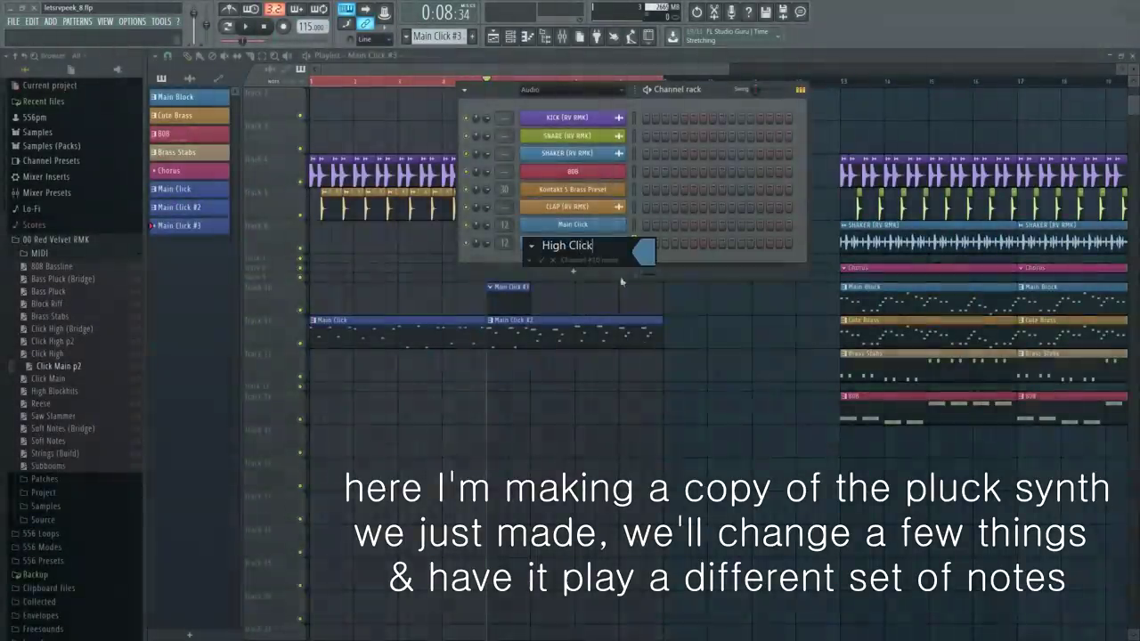
key("Return")
left_click(744, 299)
left_click(576, 375)
left_click_drag(618, 352, 617, 349)
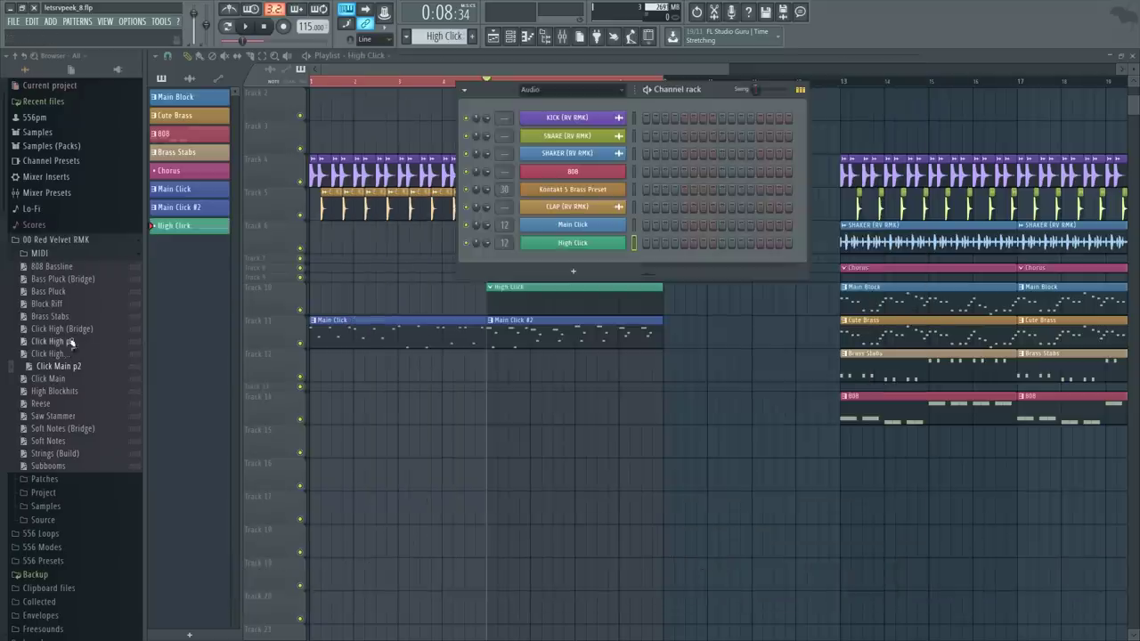
Load the Click High p2 MIDI file onto the High Click channel and play the section
left_click_drag(573, 270, 572, 262)
key("F6")
key("space")
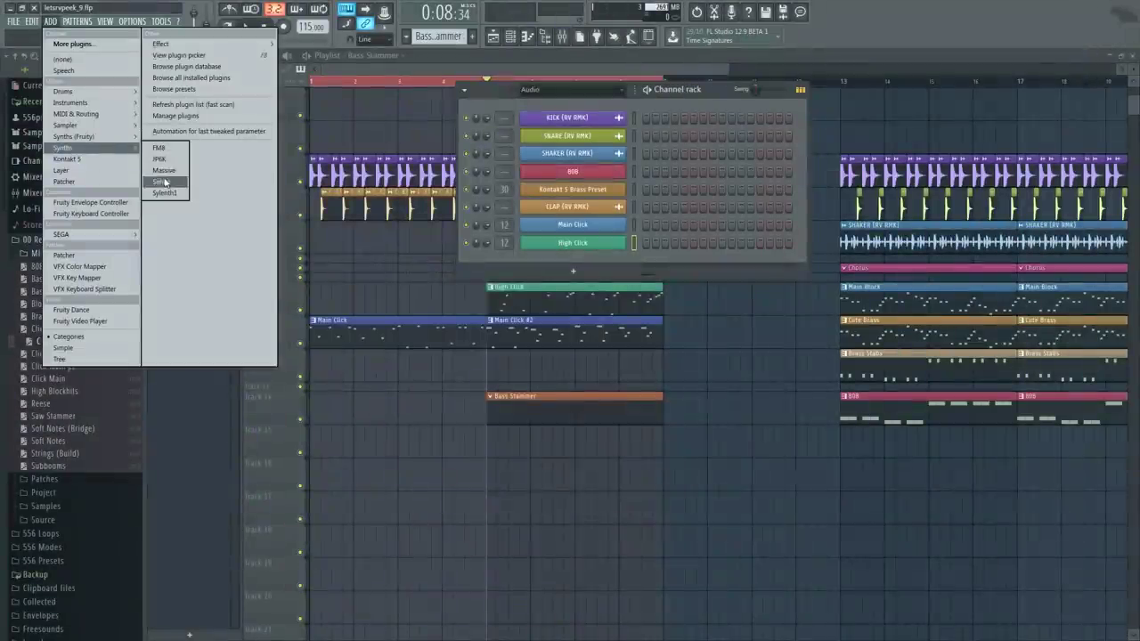
Add a Massive synth for the Bass Stammer part, starting from a new sound, and open its fourth envelope
left_click(165, 175)
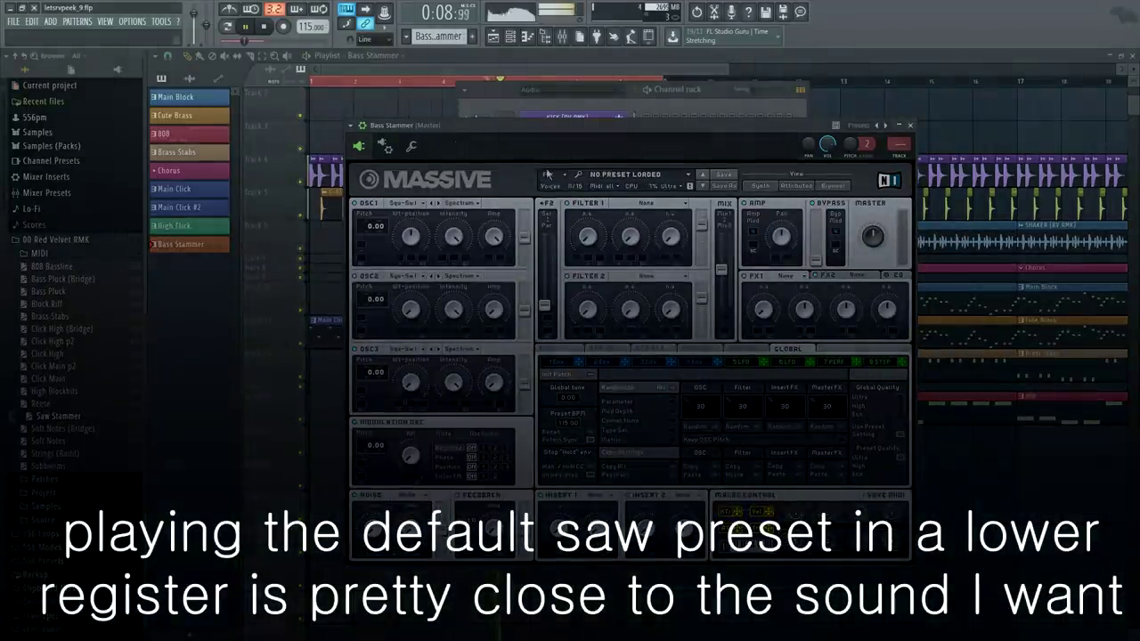
left_click(557, 175)
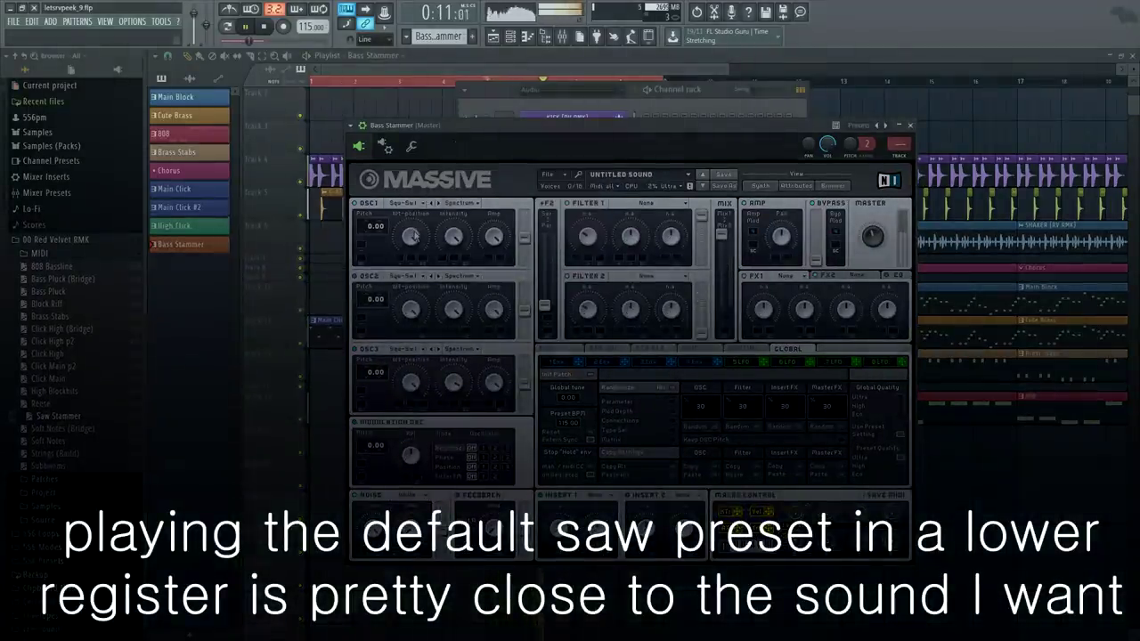
left_click(694, 361)
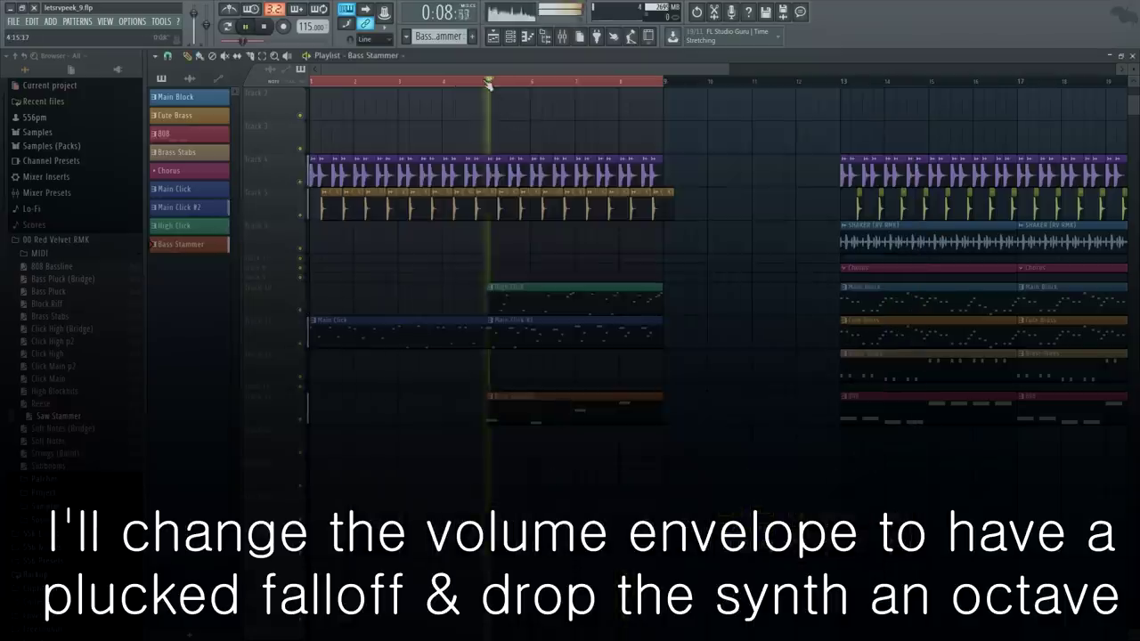
Set the playback loop to bars 5 to 9 and solo the Bass Stammer track
left_click_drag(488, 82, 661, 82)
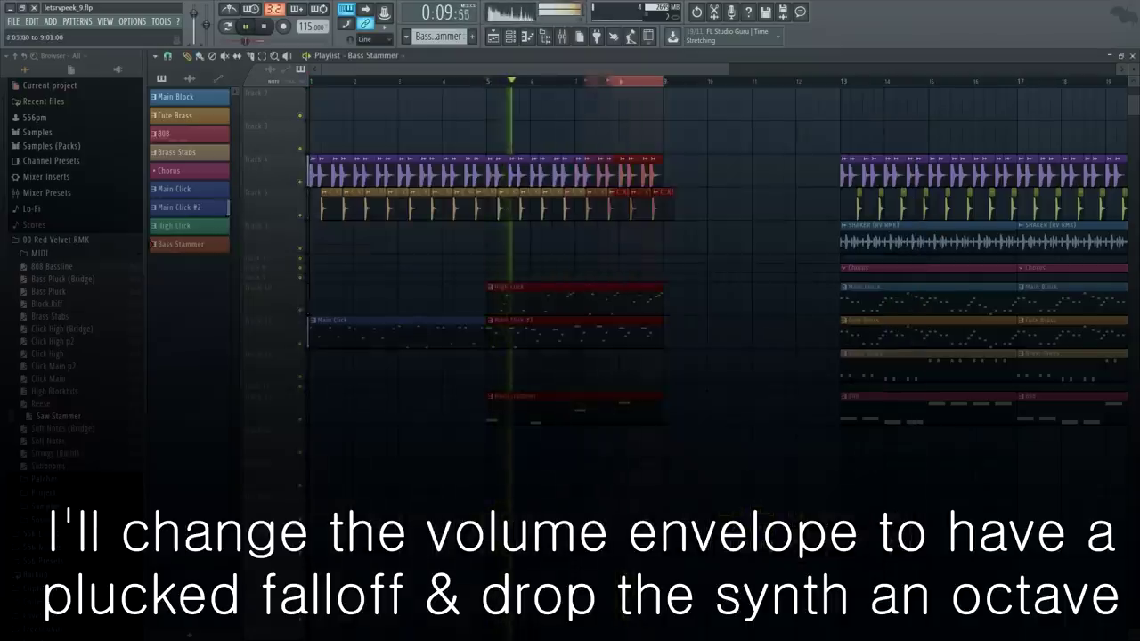
left_click(443, 138, "ctrl")
left_click(299, 420, "ctrl")
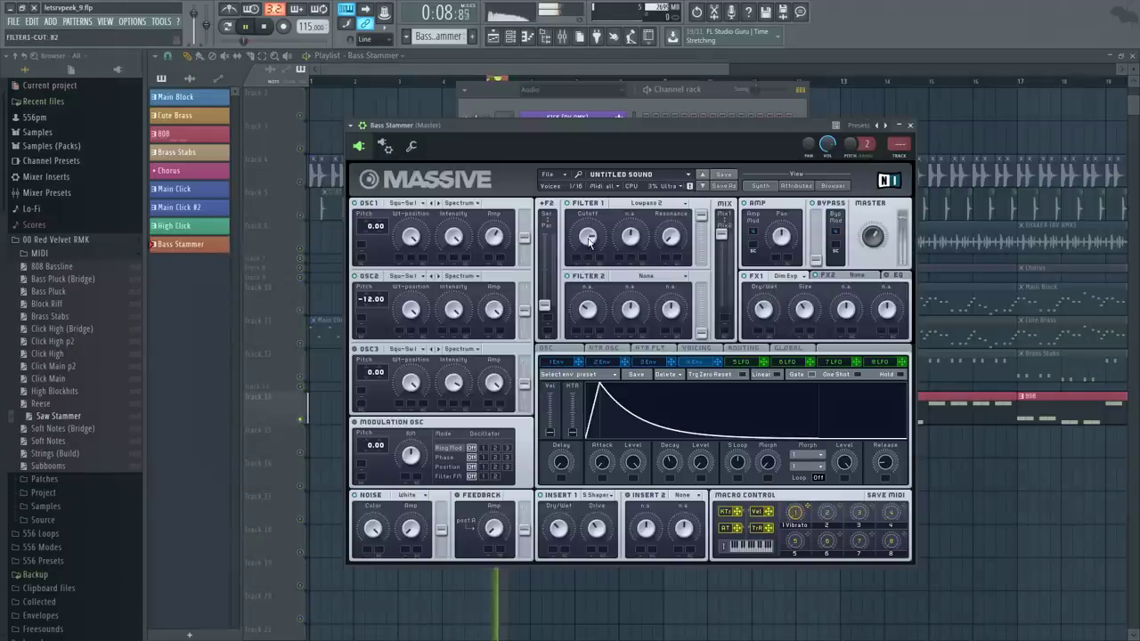
key("Escape")
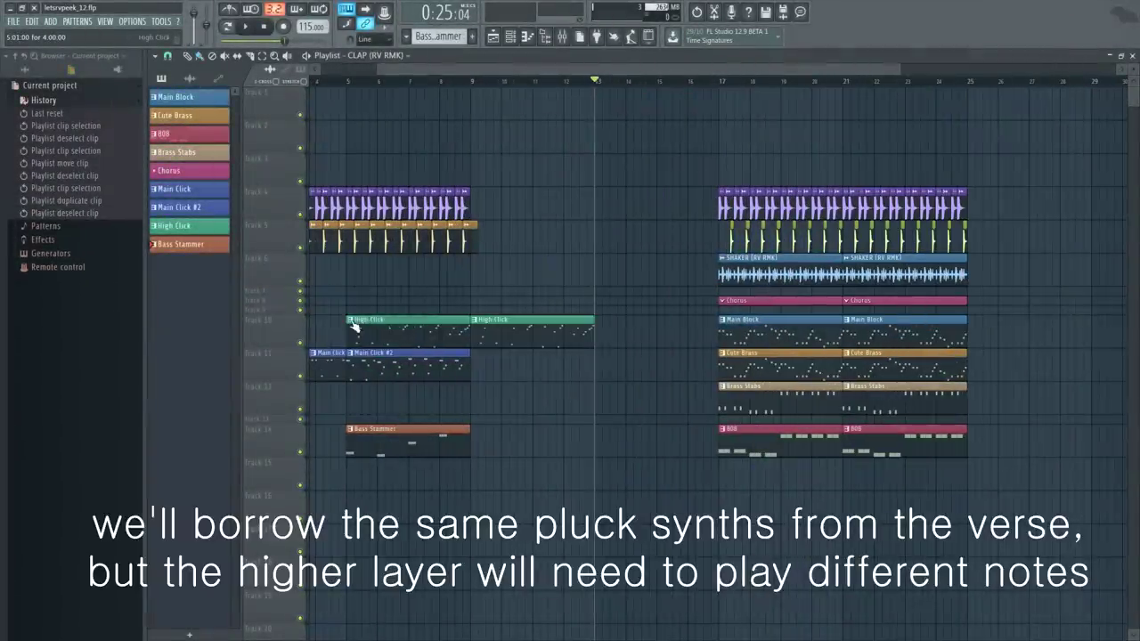
Make the High Click clip at bar 5 a unique pattern so the other High Click clips can hold different notes
left_click(353, 325)
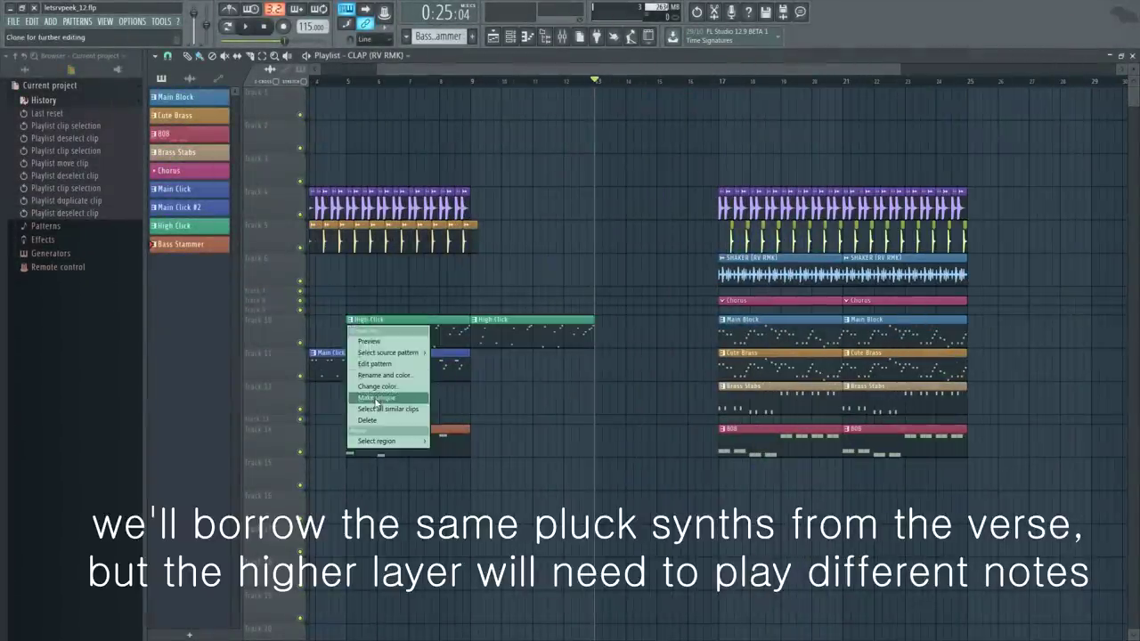
left_click(392, 400)
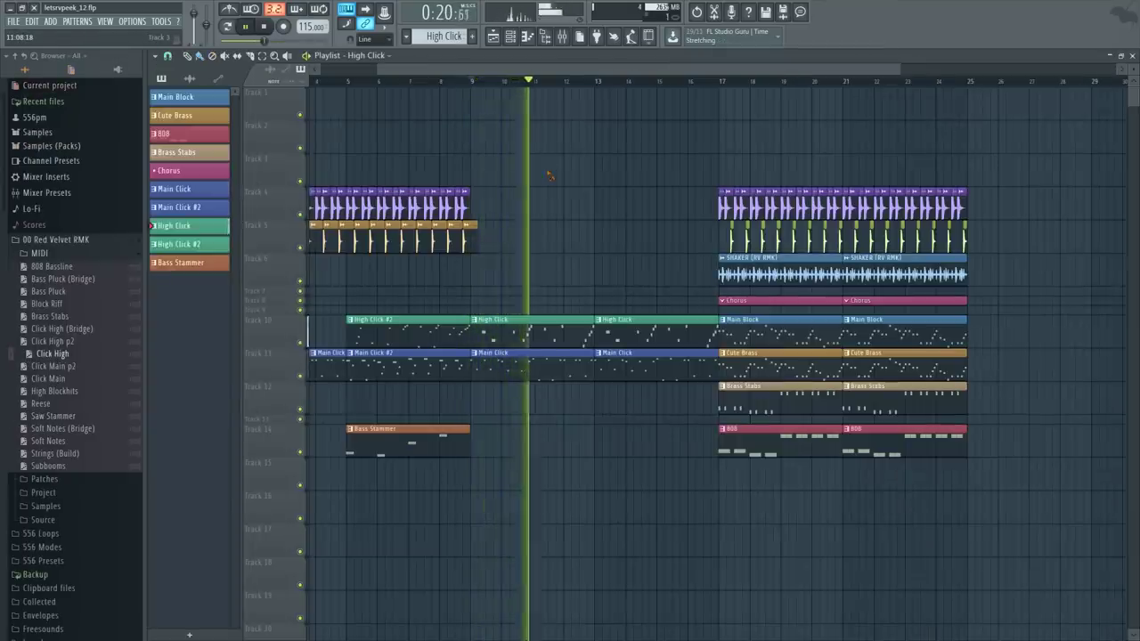
Stop playback and load the Soft Notes MIDI file onto the Soft Notes channel for the clip at bar 9
scroll(596, 420, "down", 1)
scroll(611, 428, "up", 3)
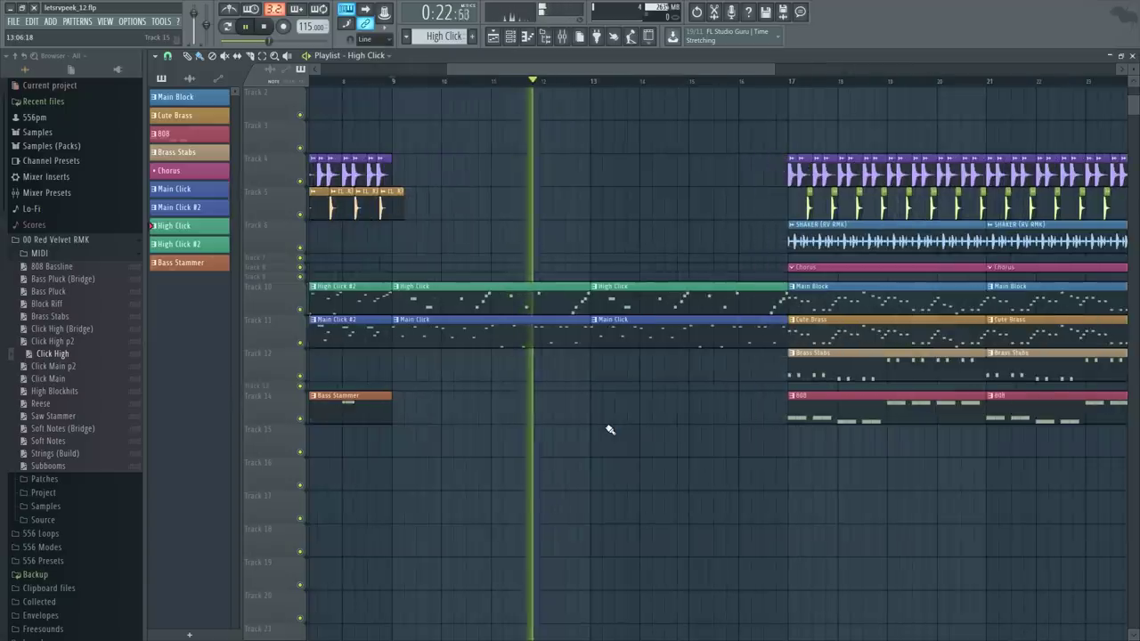
key("space")
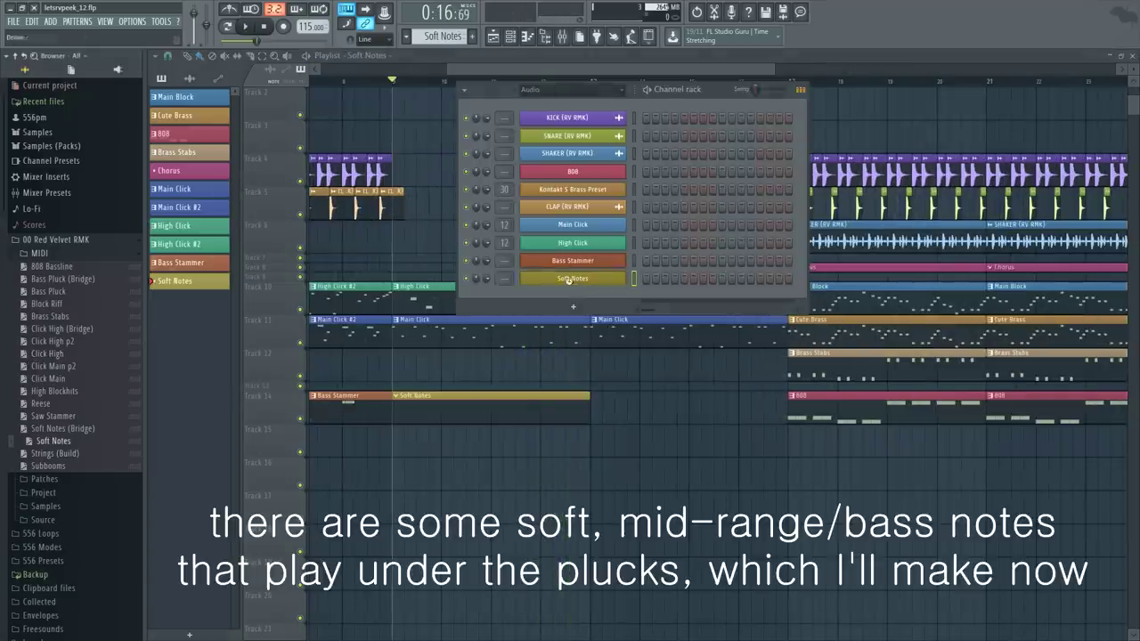
left_click_drag(570, 284, 570, 283)
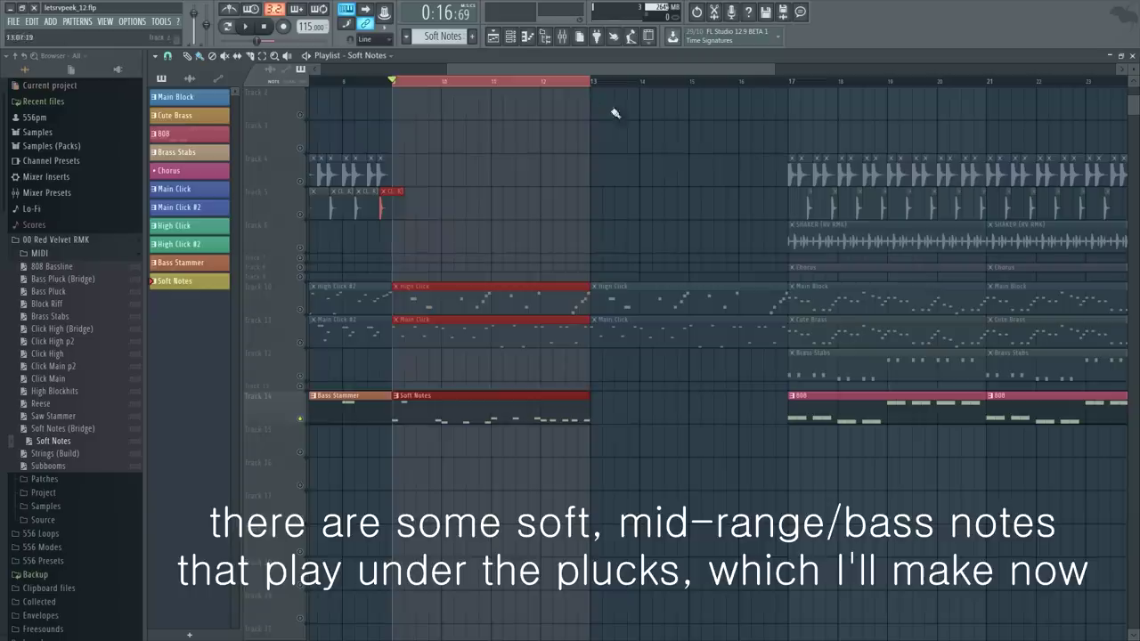
Play the soloed Soft Notes clip in a loop and open the Soft Notes channel's synth
key("ctrl+d")
key("space")
left_click(512, 37)
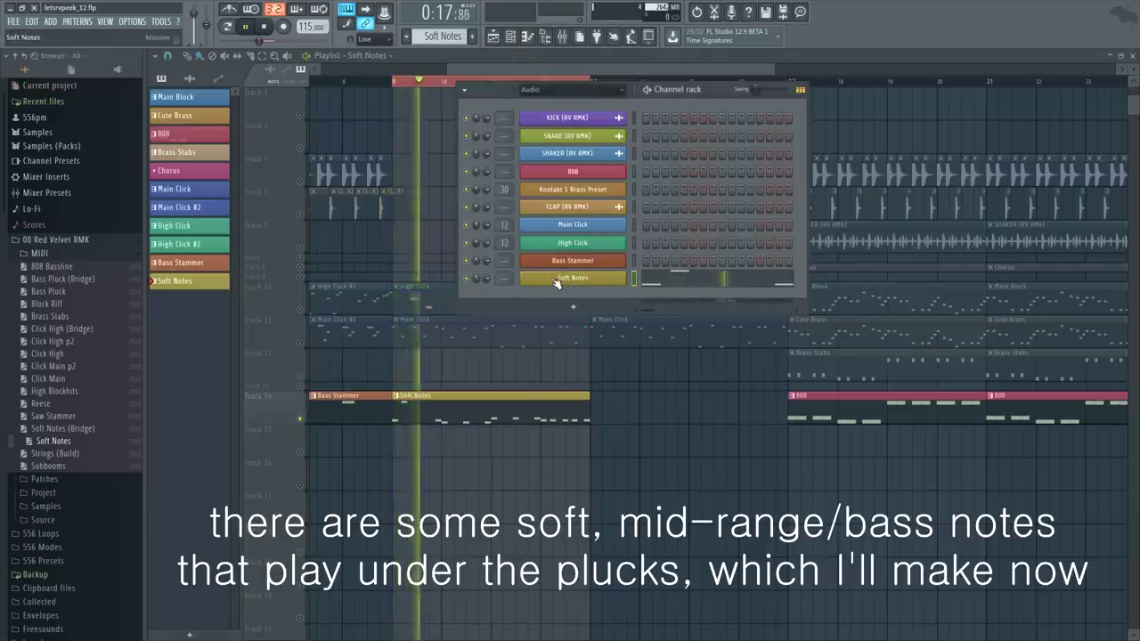
left_click(555, 280)
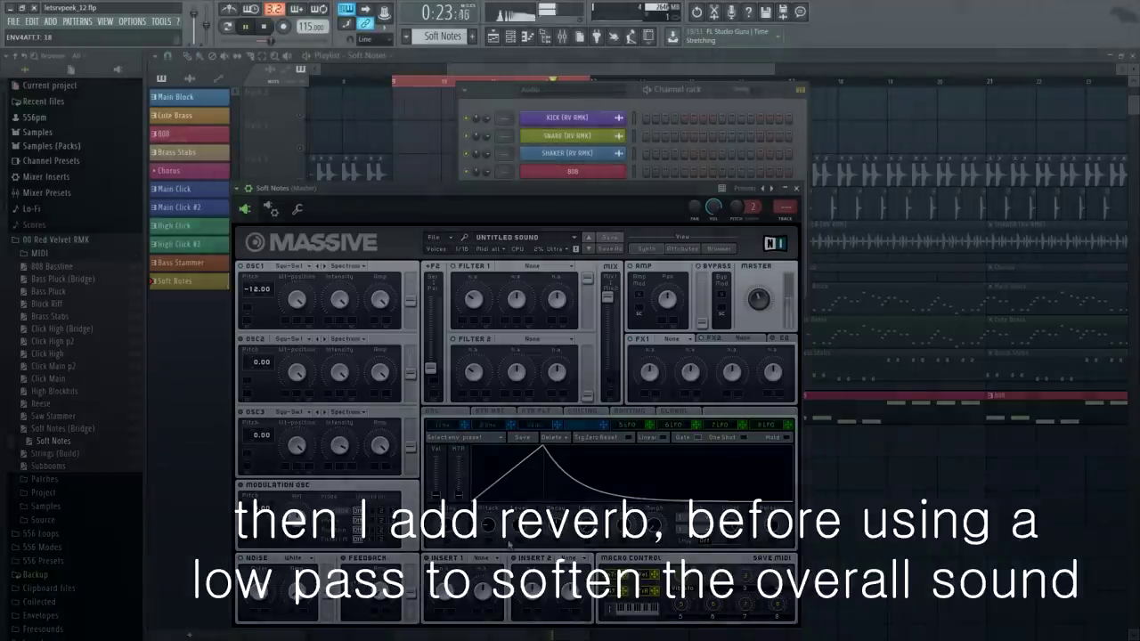
Set the Soft Notes synth's FX1 to Reverb and its filter 1 to a low-pass type
left_click(673, 339)
left_click(675, 360)
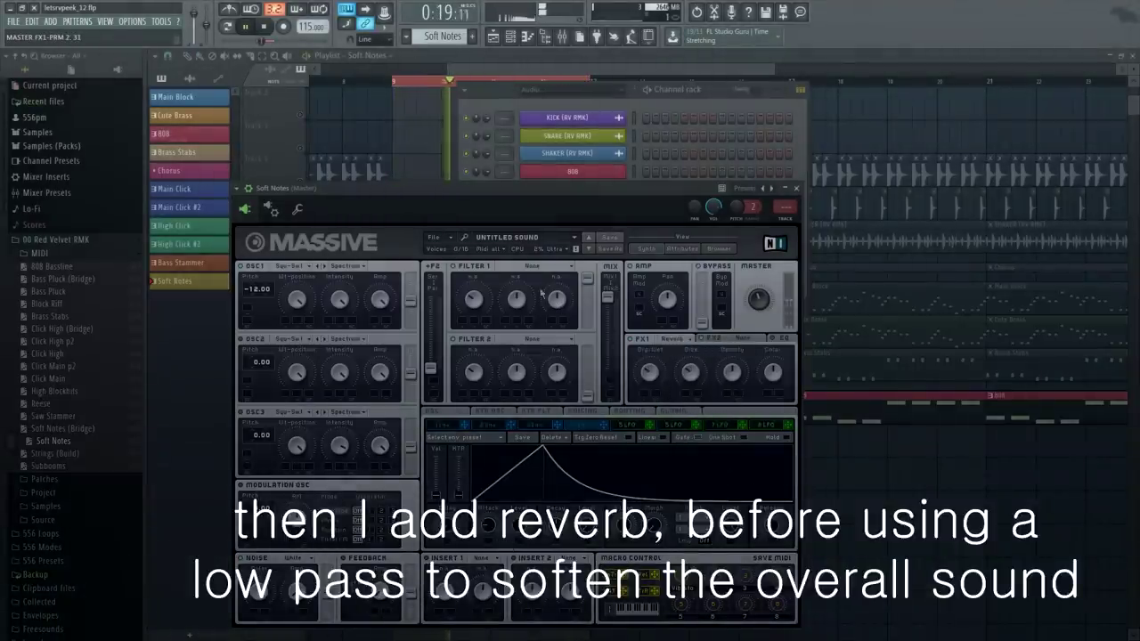
left_click(534, 266)
left_click(521, 287)
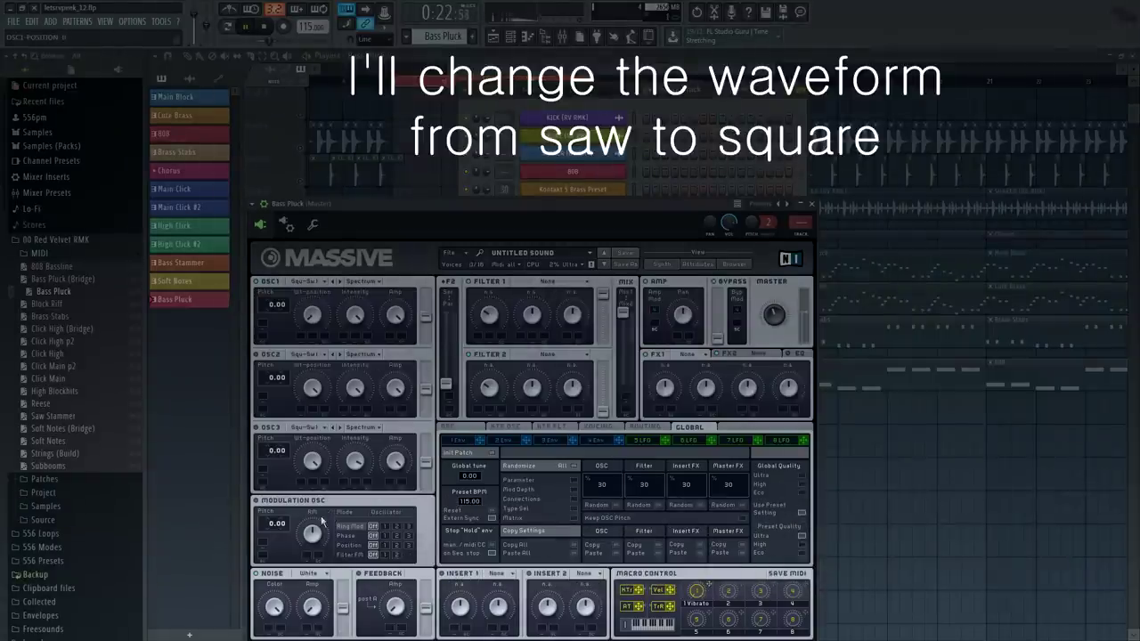
Set the Bass Pluck's oscillator 2 to the Sin-Square wavetable at pitch -12.00, and filter 1 to Lowpass 2
left_click(304, 354)
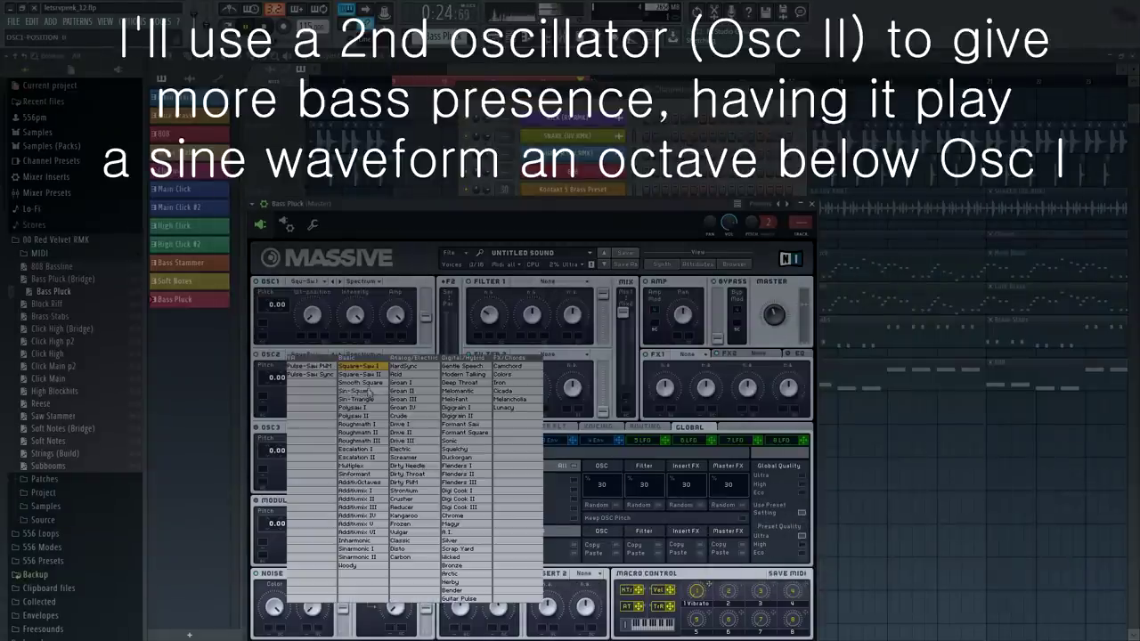
left_click(367, 392)
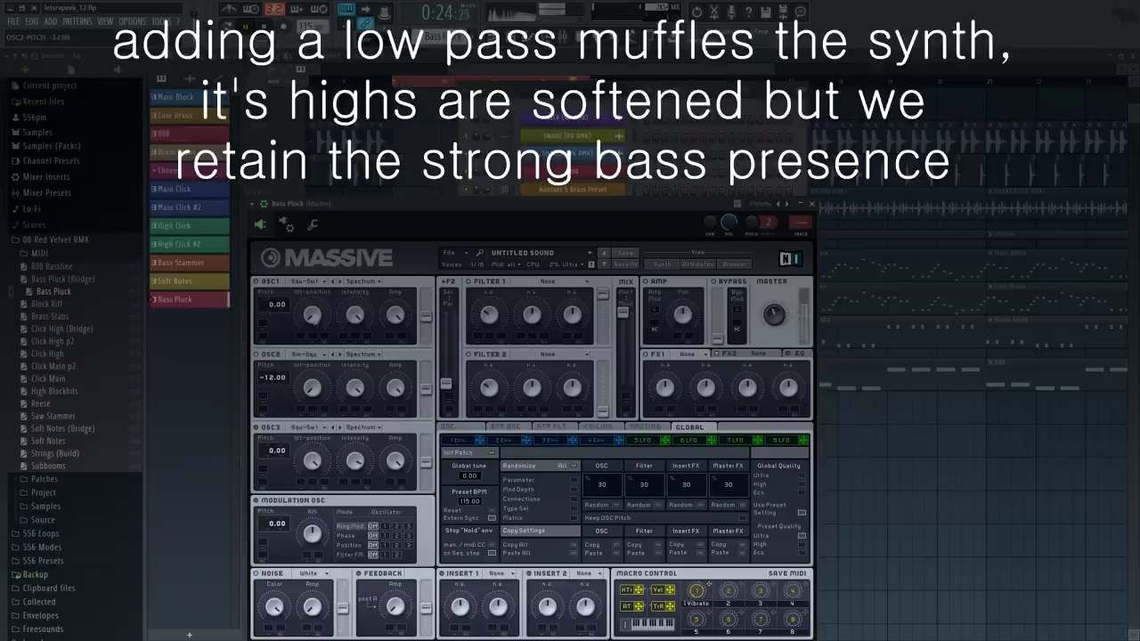
left_click(535, 287)
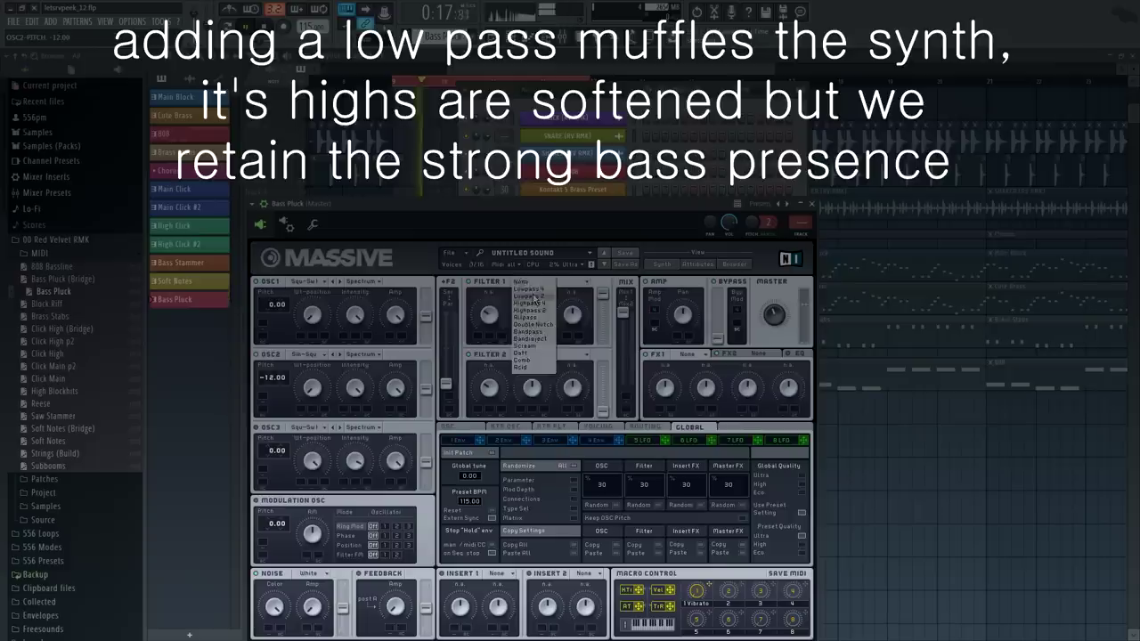
left_click(534, 307)
Shape the Bass Pluck's volume envelope into a plucked falloff and choose an effect for FX1
left_click(595, 439)
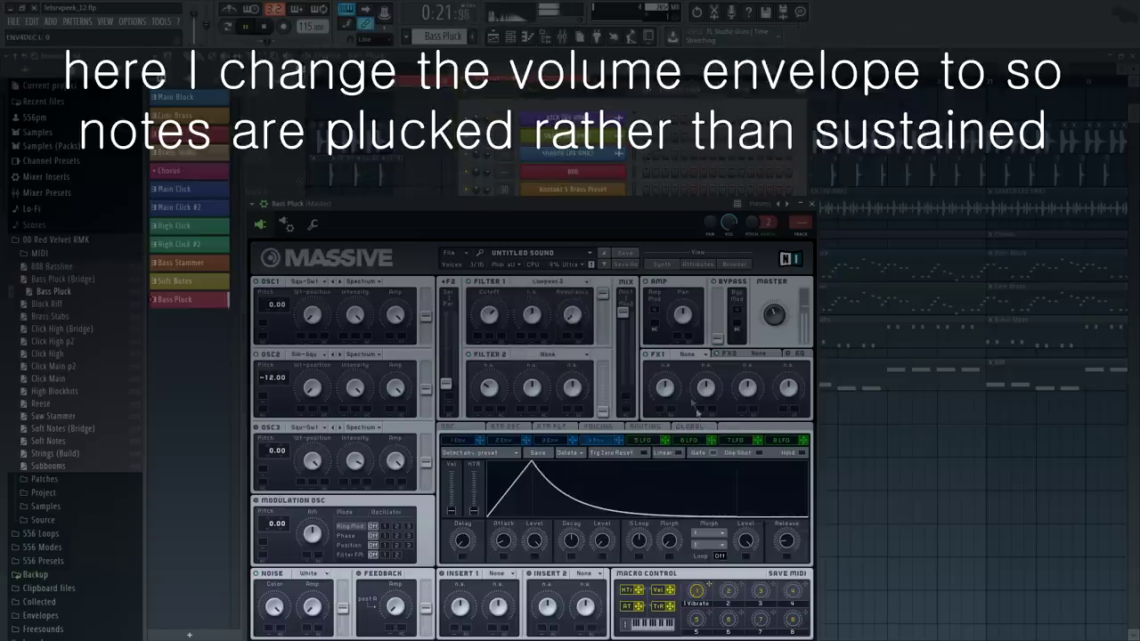
left_click(687, 354)
left_click(676, 389)
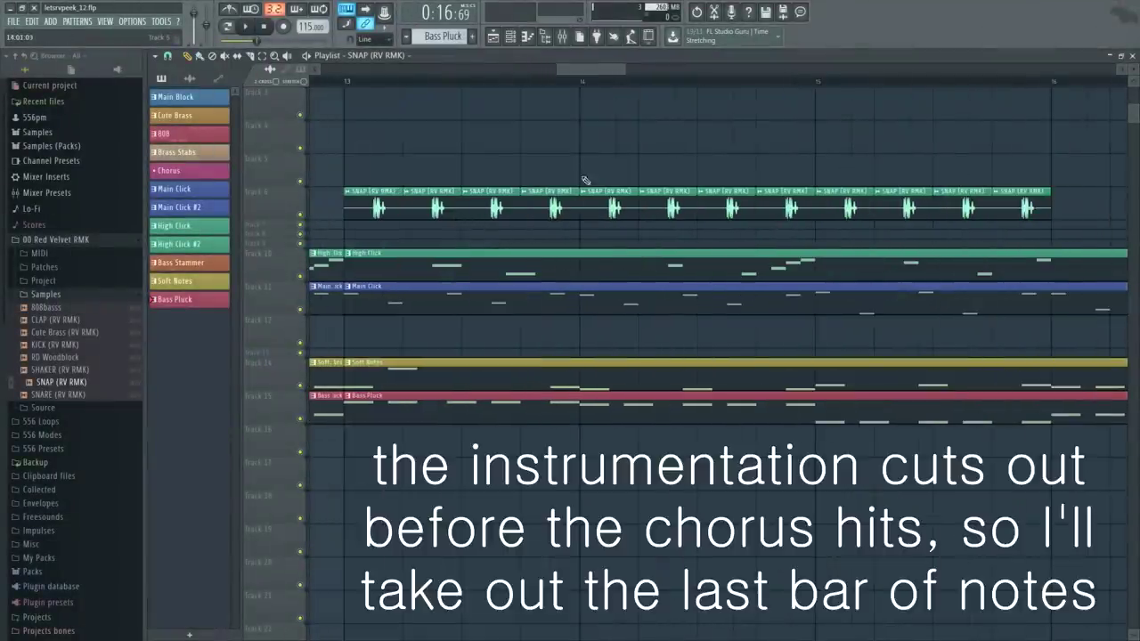
Shorten the High Click, Main Click, Soft Notes and Bass Pluck clips starting at bar 13 so they end at bar 16
scroll(582, 181, "down", 4, "ctrl")
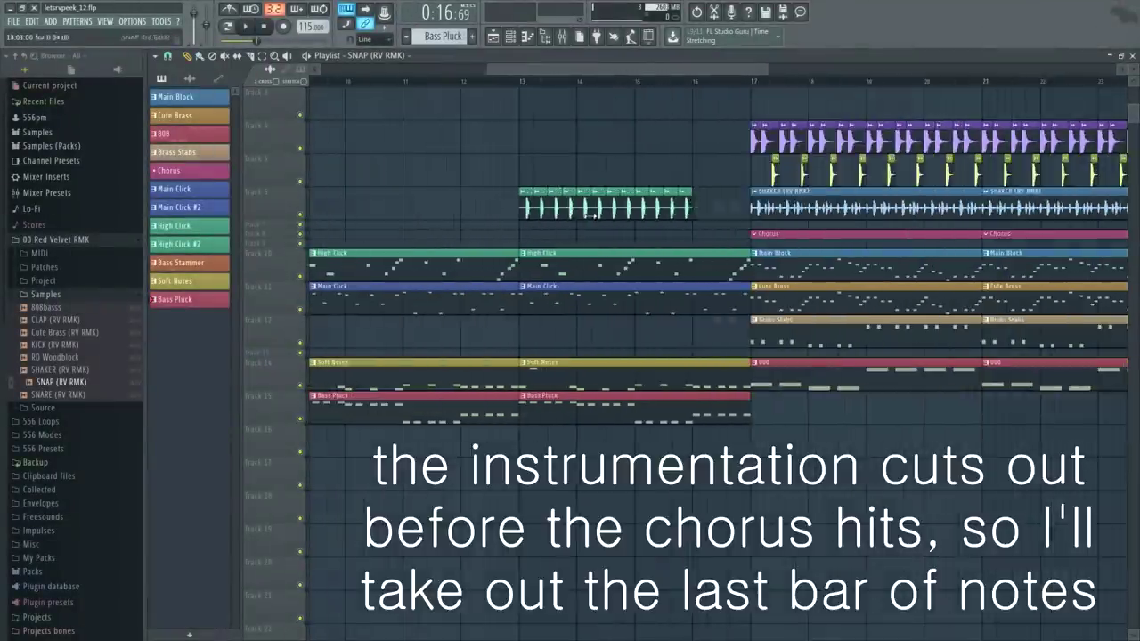
scroll(591, 216, "left", 3)
left_click_drag(888, 515, 852, 255)
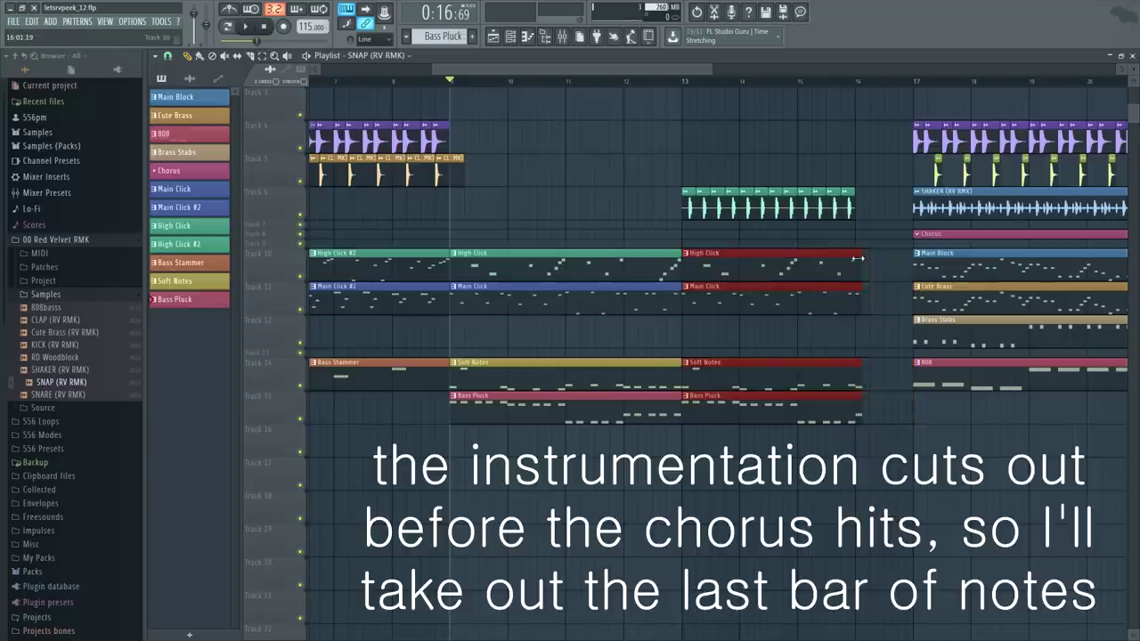
left_click(807, 516)
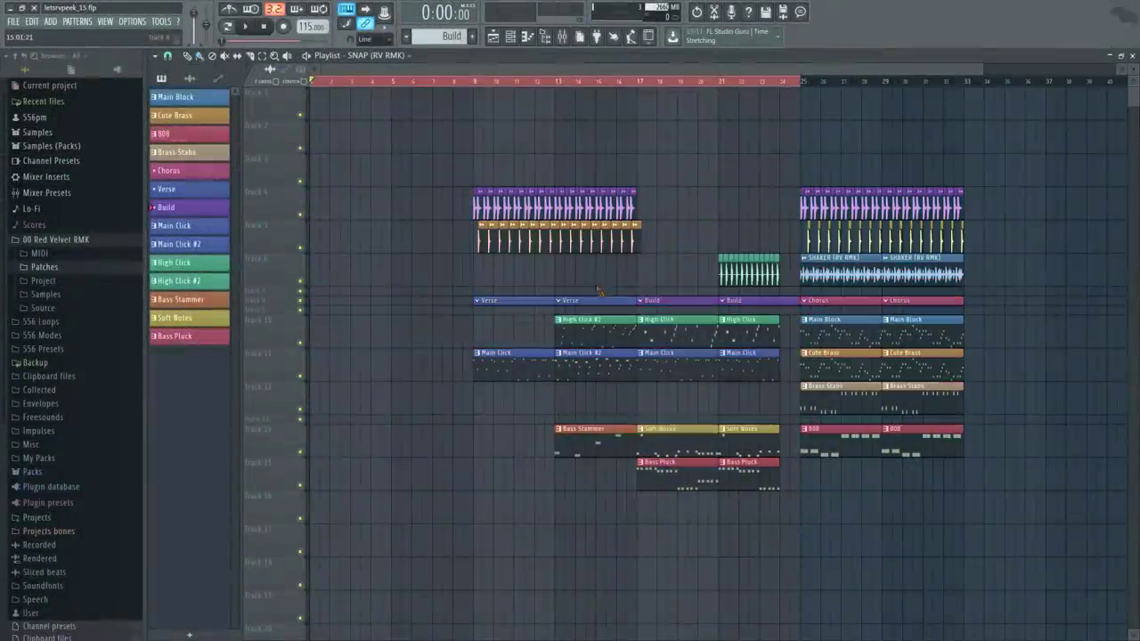
Copy the first Build section's clips to bar 1 and repeat them at bar 5 to outline the intro
left_click_drag(651, 523, 686, 294)
key("ctrl+v")
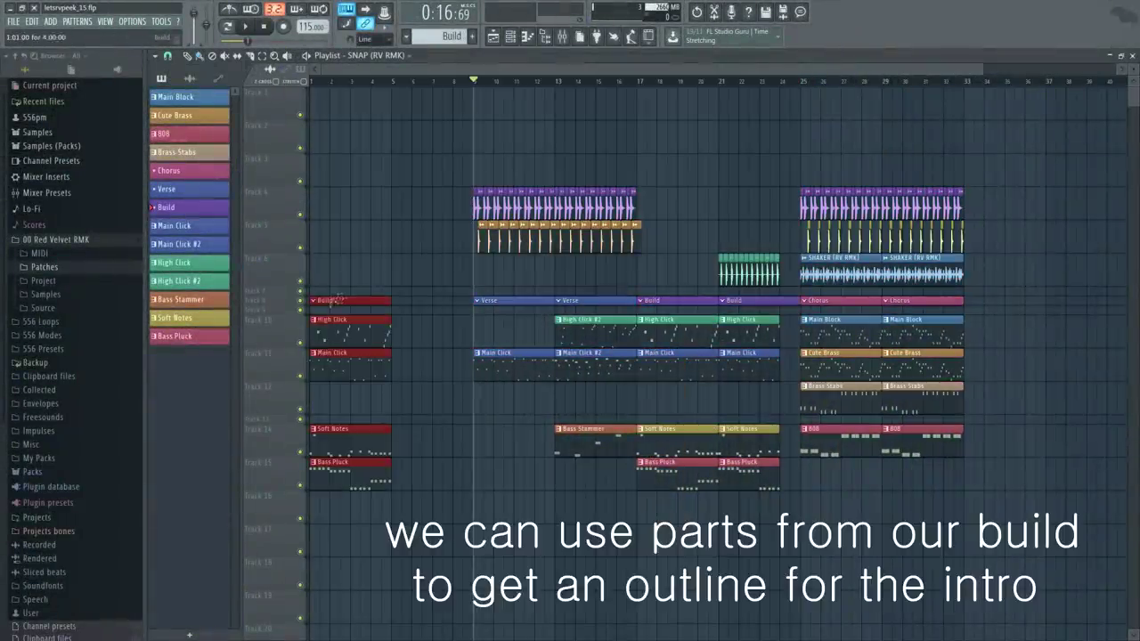
left_click_drag(346, 297, 420, 298)
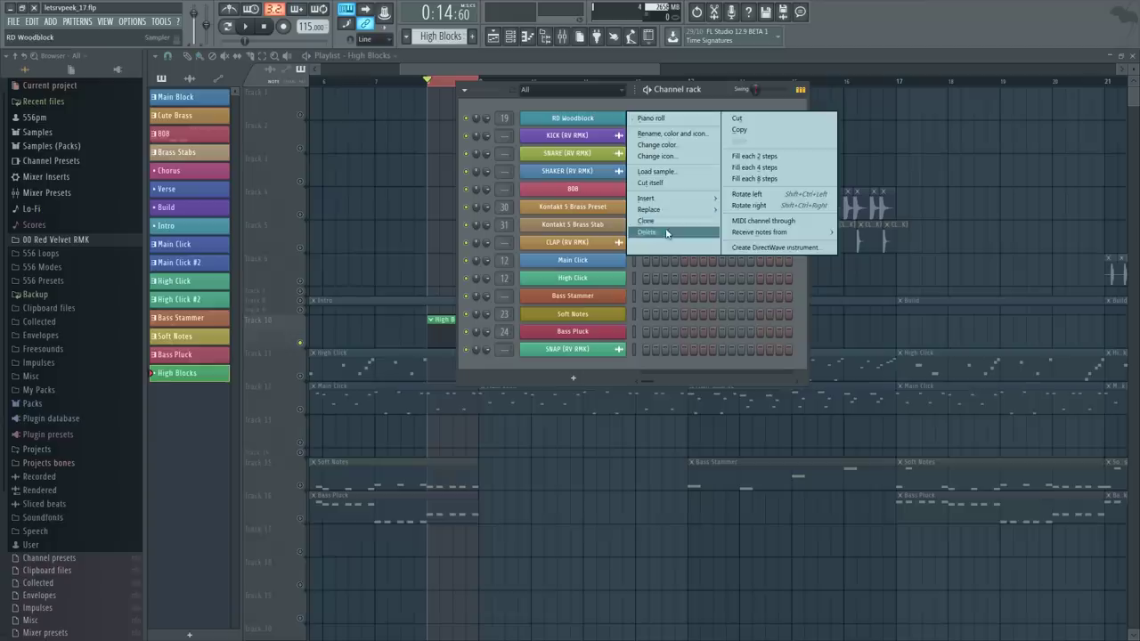
Clone the RD Woodblock channel and color the copy green
left_click(664, 221)
left_click(584, 136)
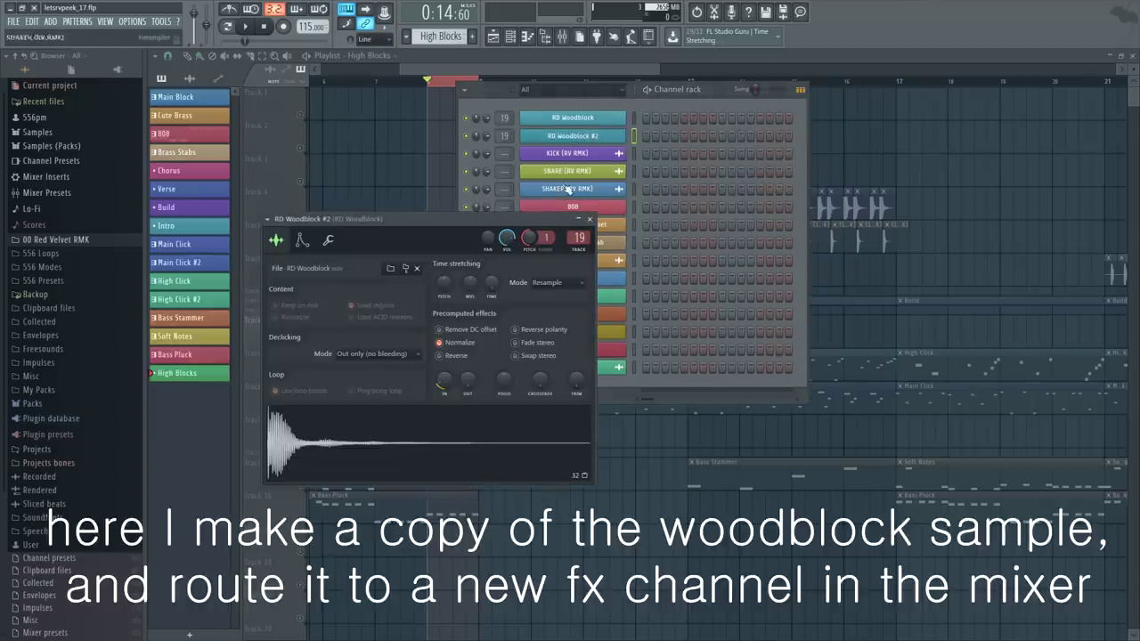
right_click(615, 135)
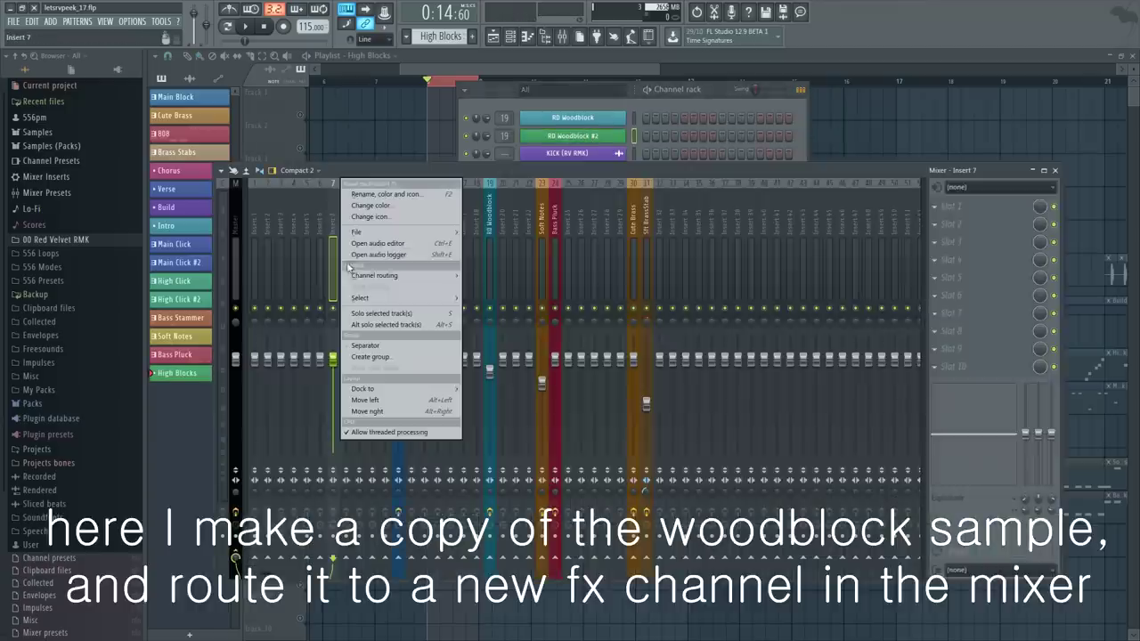
Route the RD Woodblock copy to mixer track 7 and load the High Blockhits MIDI file onto it
mouse_move(419, 275)
left_click(484, 277)
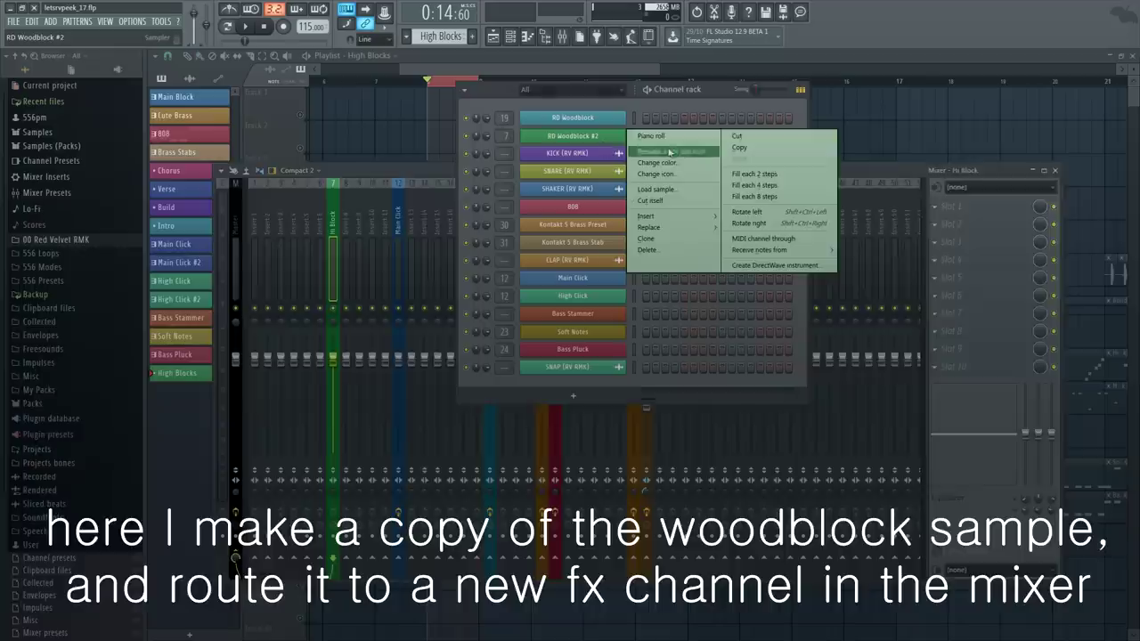
left_click_drag(60, 391, 586, 147)
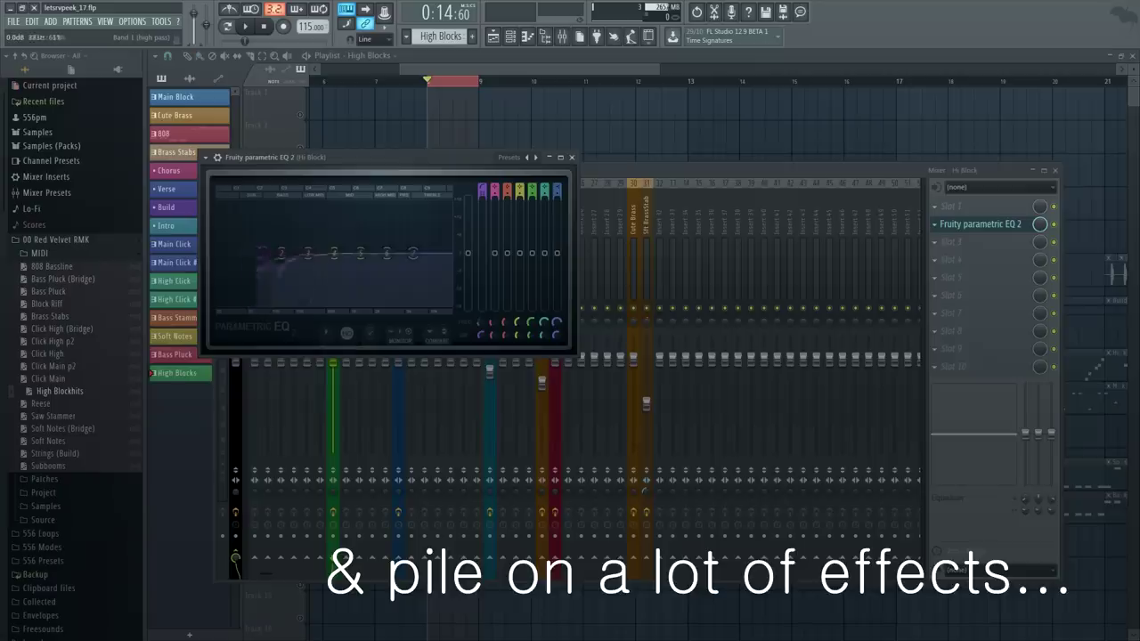
Cut the low frequencies of the Hi Block mixer track with Fruity parametric EQ 2 and audition the woodblocks in the intro
left_click_drag(285, 285, 388, 258)
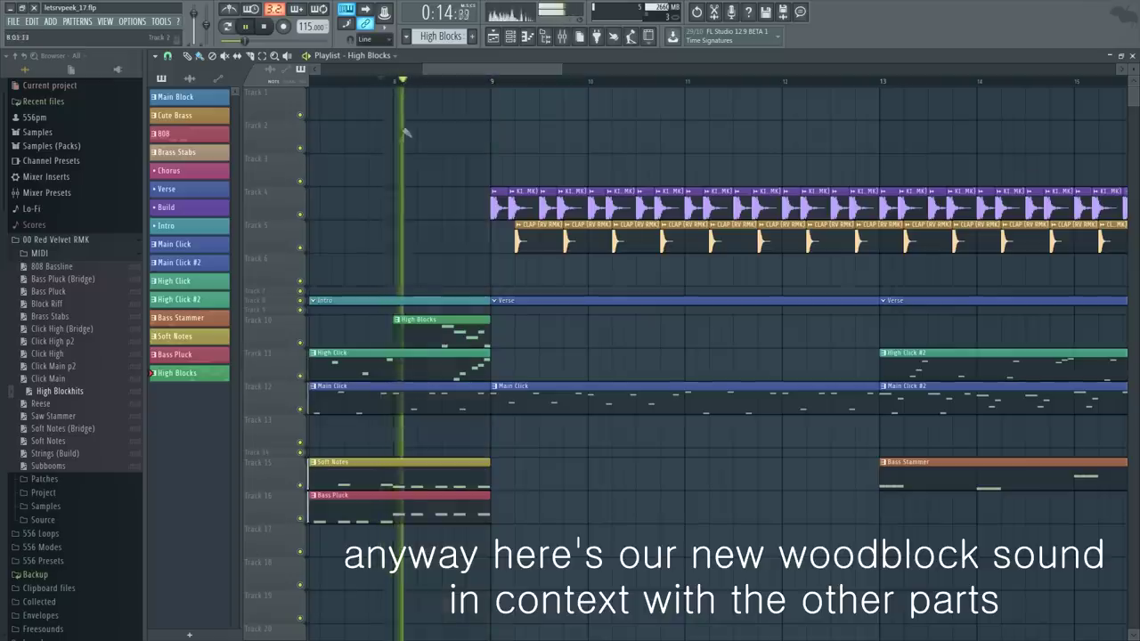
scroll(432, 156, "up", 3)
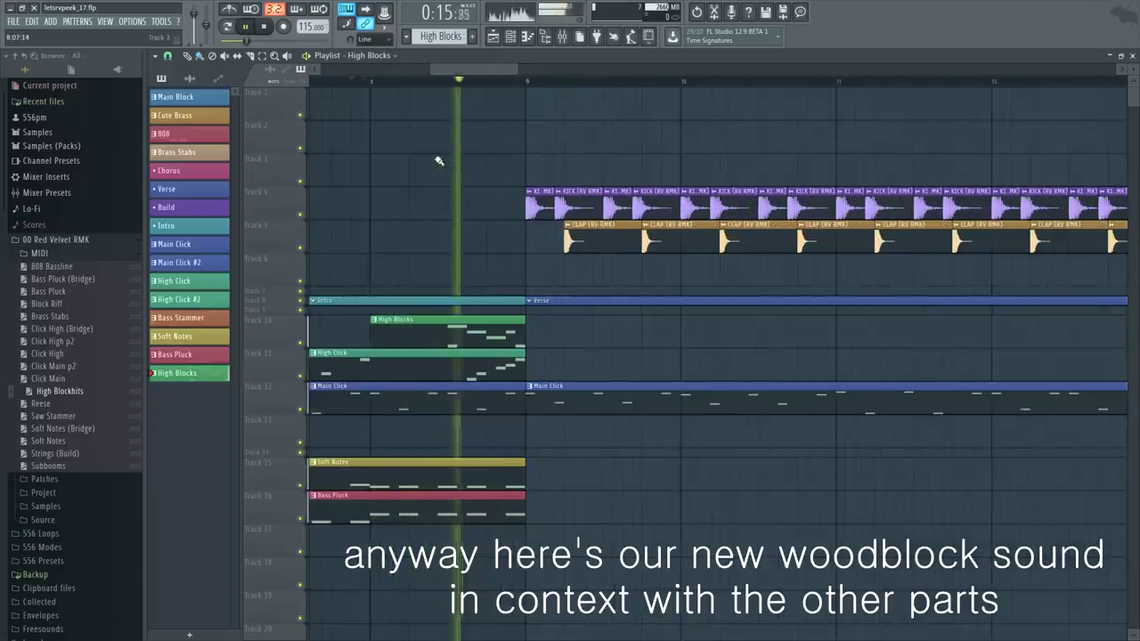
scroll(440, 163, "down", 2)
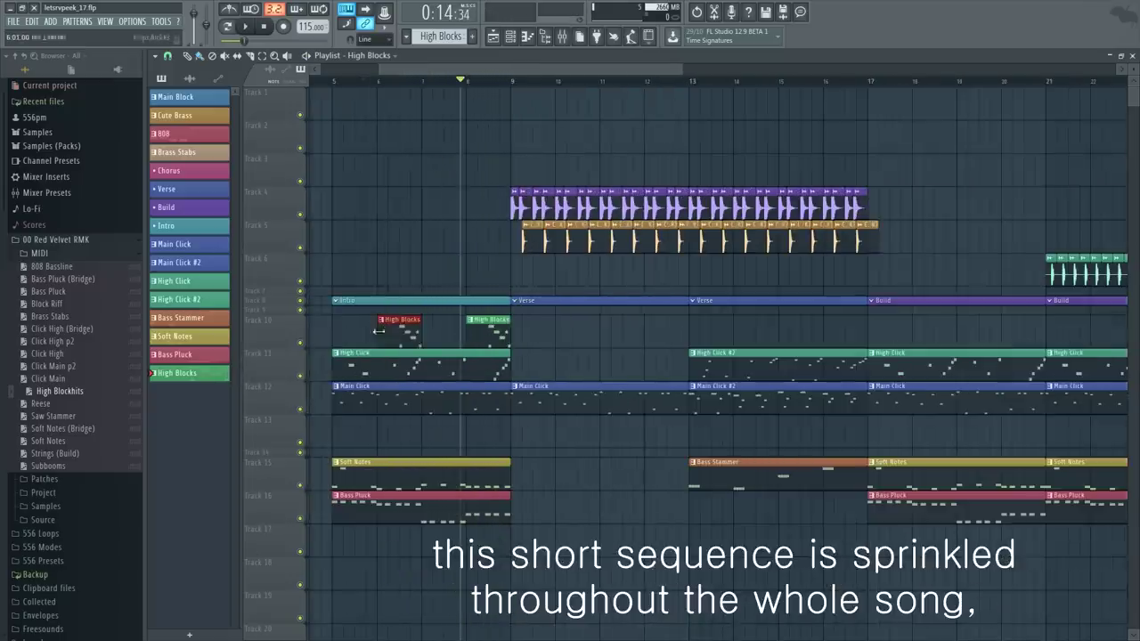
Place a High Blocks clip at bar 4 and make it a unique pattern
scroll(380, 328, "down", 2)
scroll(383, 331, "up", 3)
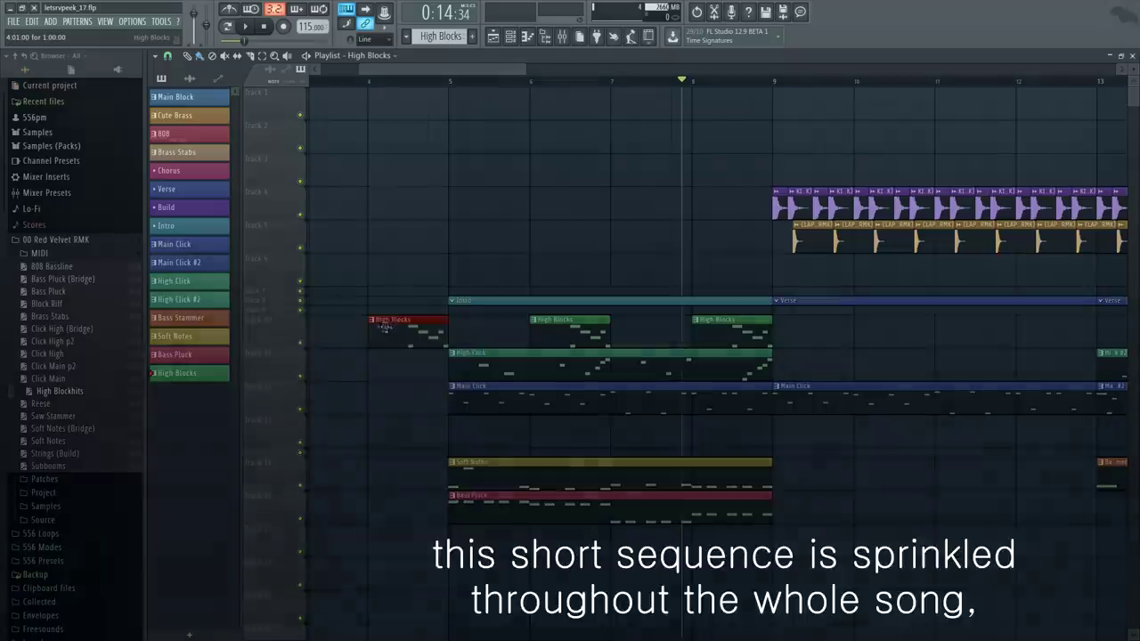
left_click(373, 322)
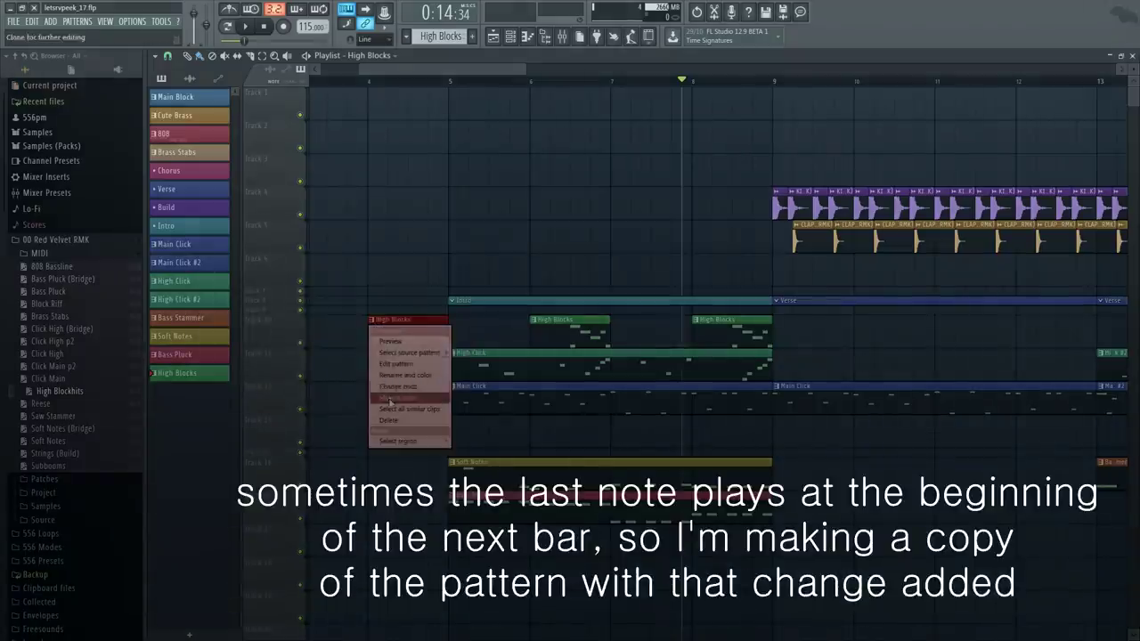
left_click(389, 399)
In the copied High Blocks pattern, move the last note to the start of bar 2, lengthen the final two notes, and audition the intro
double_click(408, 336)
scroll(312, 349, "up", 5)
left_click_drag(476, 287, 524, 287)
left_click_drag(455, 235, 503, 235)
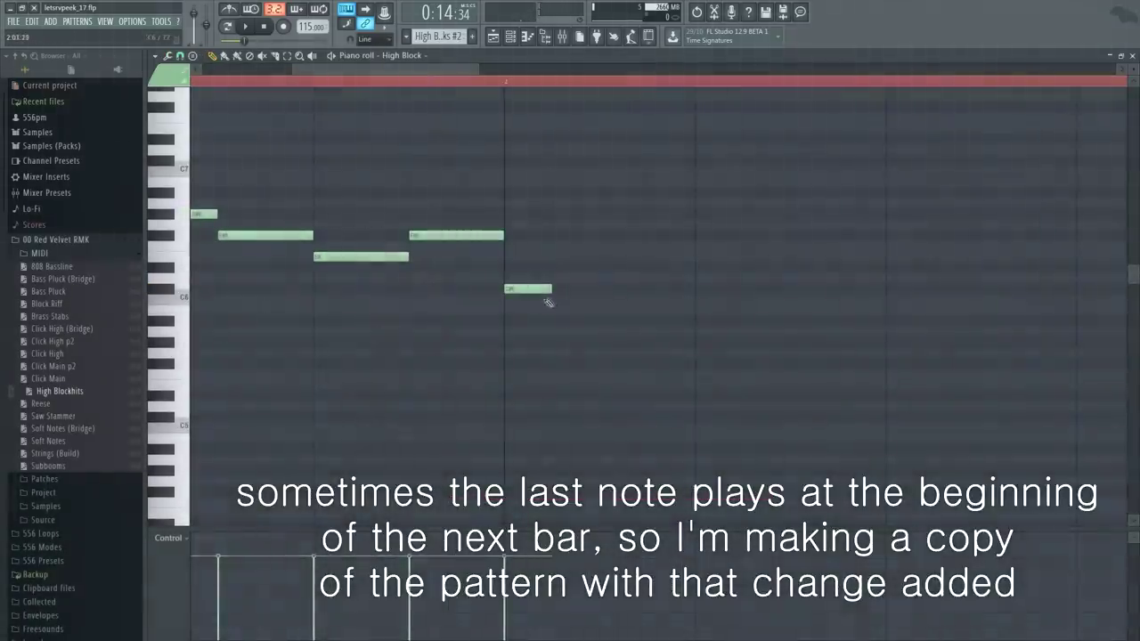
left_click_drag(550, 290, 596, 290)
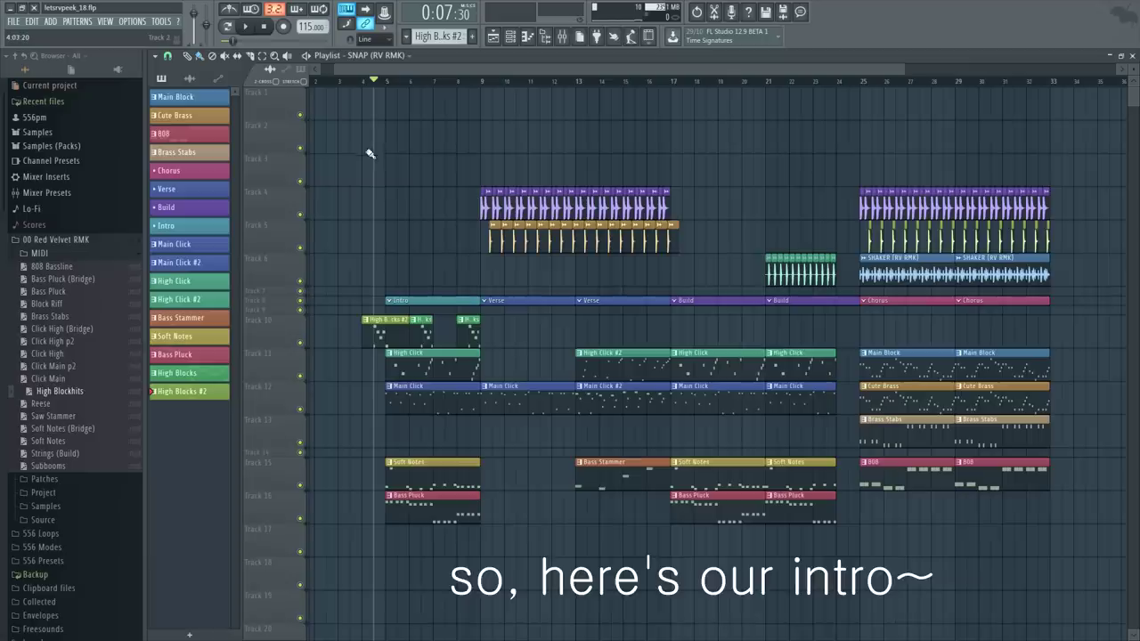
key("space")
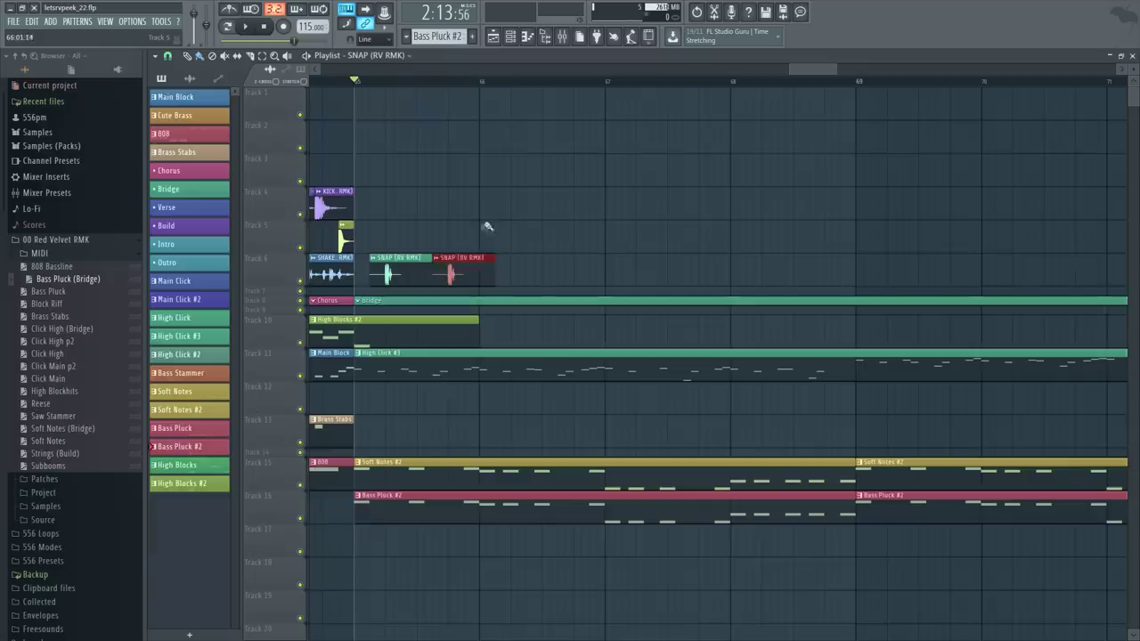
Place another SNAP clip on the bridge's snap track and repeat it throughout the bridge during playback
key("space")
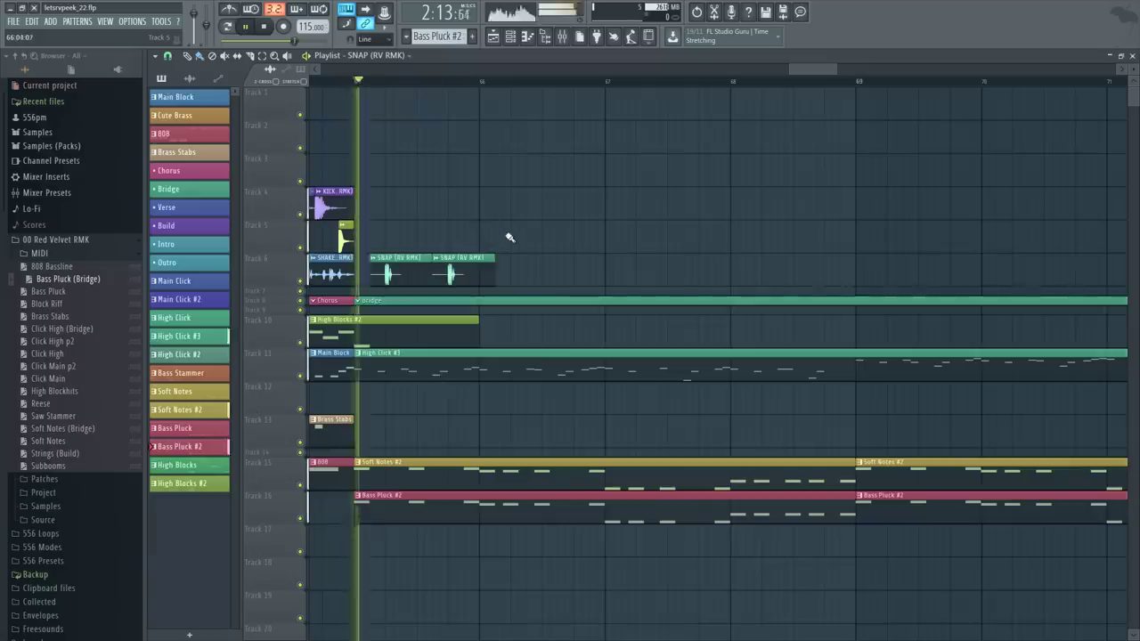
left_click(507, 267)
left_click(520, 269, "ctrl")
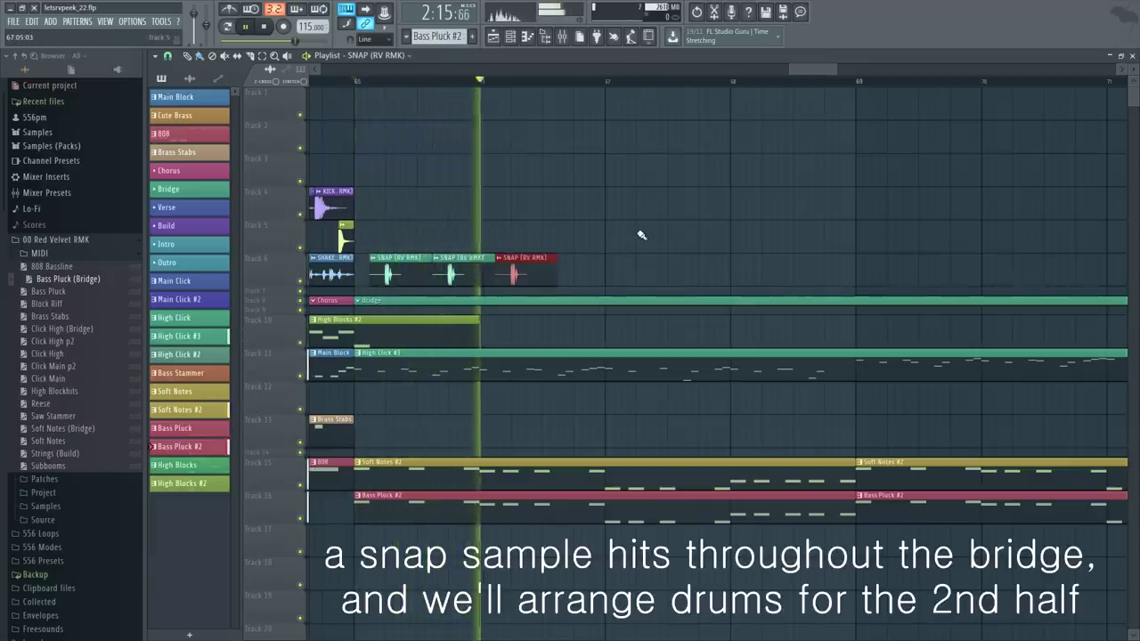
key("ctrl+b")
key("ctrl+b")
key("ctrl+b")
key("ctrl+b")
key("ctrl+b")
key("ctrl+b")
key("ctrl+b")
key("ctrl+b")
key("ctrl+b")
key("ctrl+b")
key("ctrl+b")
key("ctrl+b")
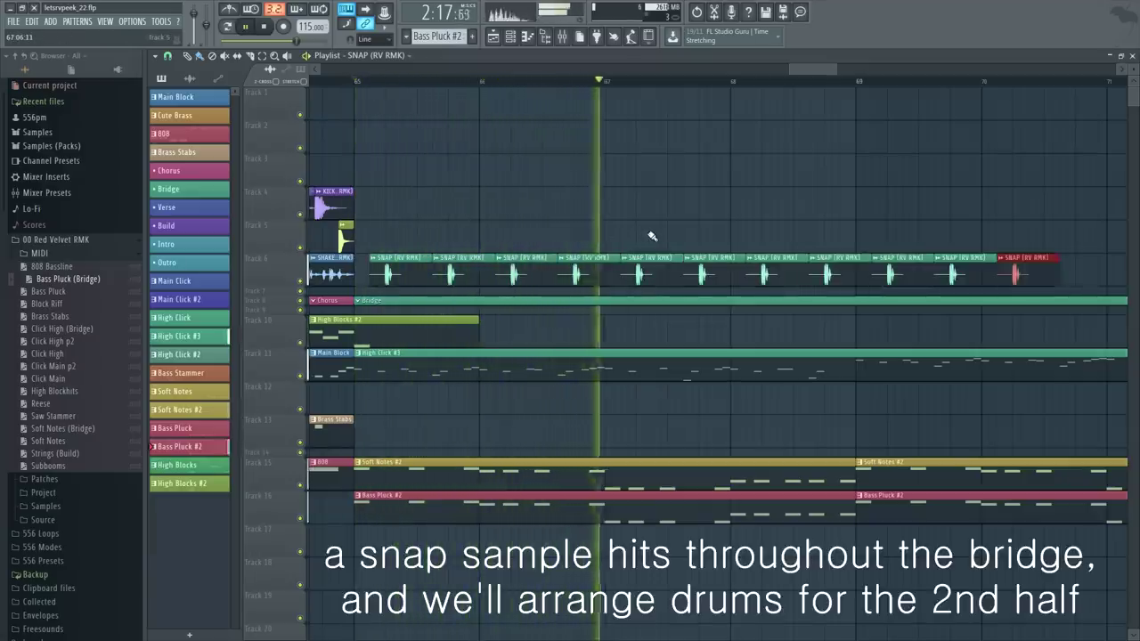
left_click(725, 216, "ctrl")
Arrange kick clips from bar 69 and repeat the one-bar group through the second half of the bridge
scroll(725, 216, "down", 2)
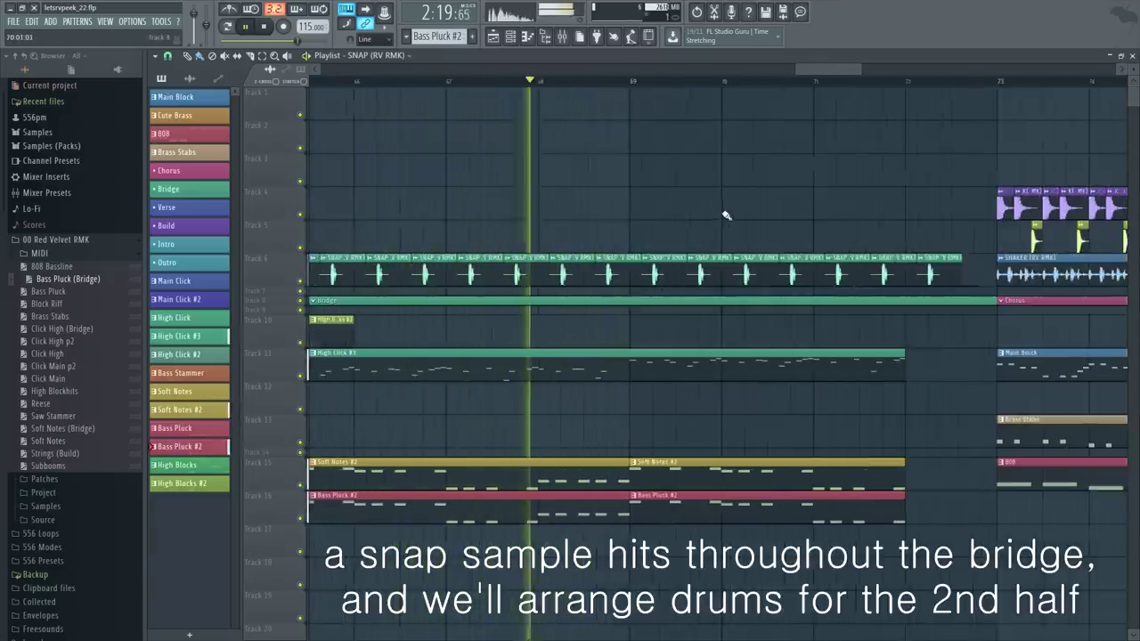
scroll(918, 229, "up", 1)
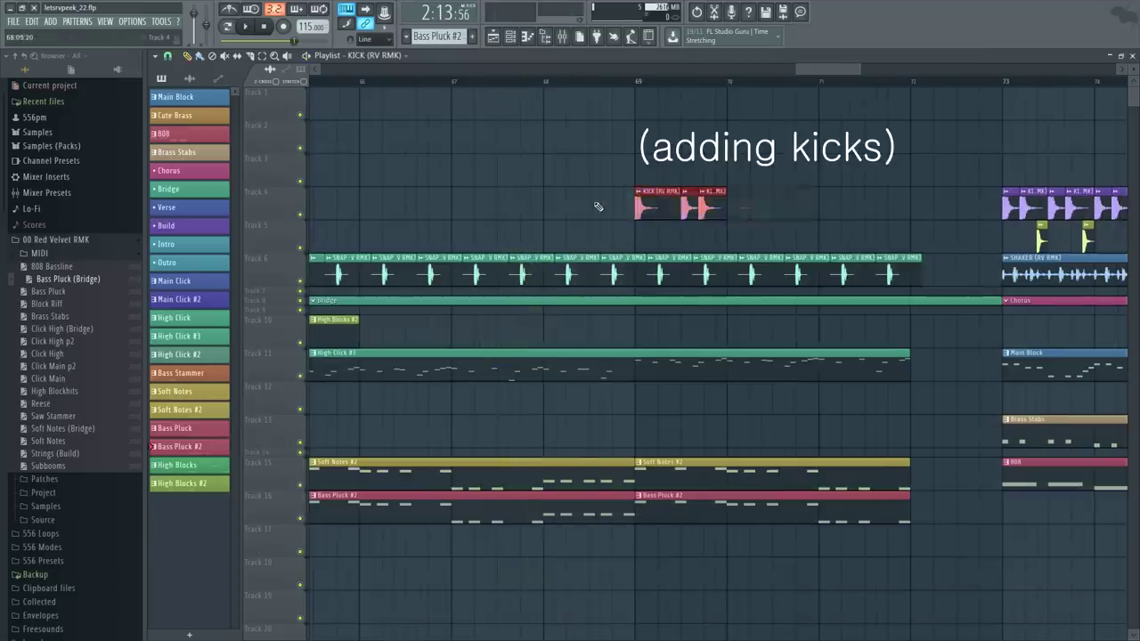
key("ctrl+b")
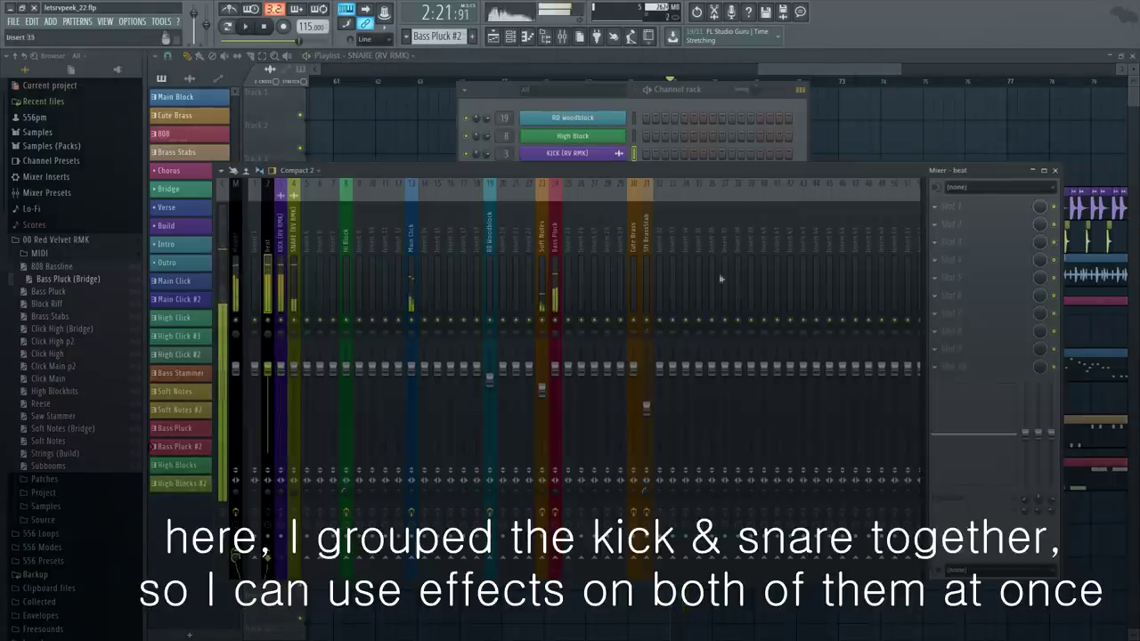
Load Fruity Fast LP into slot 4 of the beat mixer track and audition the filtered kick and snare
left_click(980, 259)
left_click(891, 423)
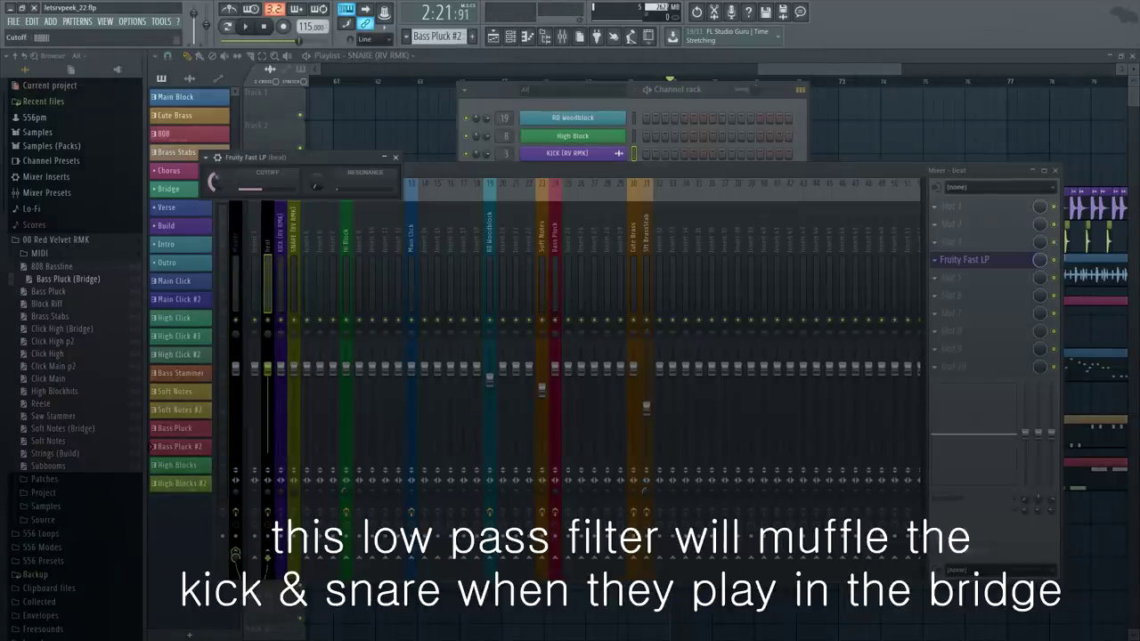
key("space")
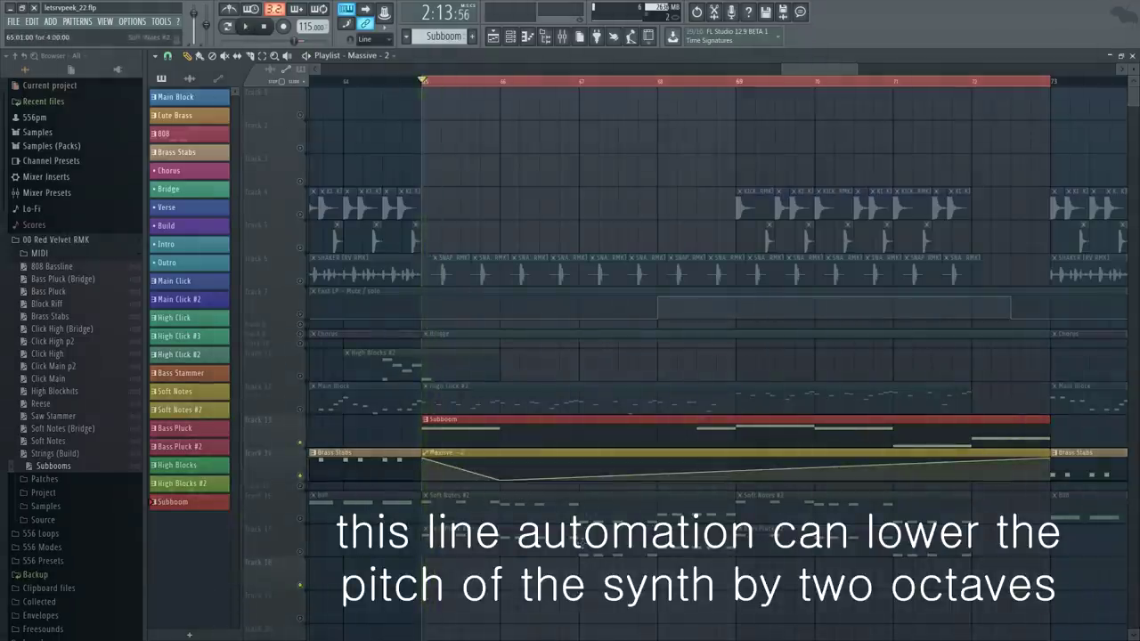
Audition the Subboom pitch automation, and load Fruity Fast LP into slot 4 of the plucks mixer track
key("space")
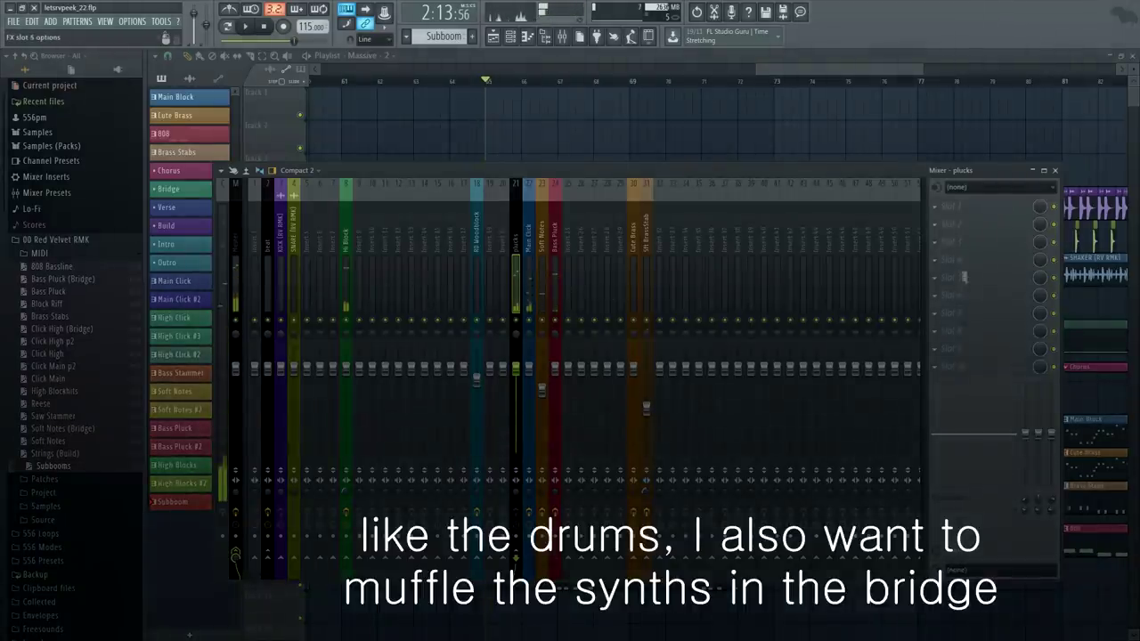
left_click(935, 262)
left_click(875, 454)
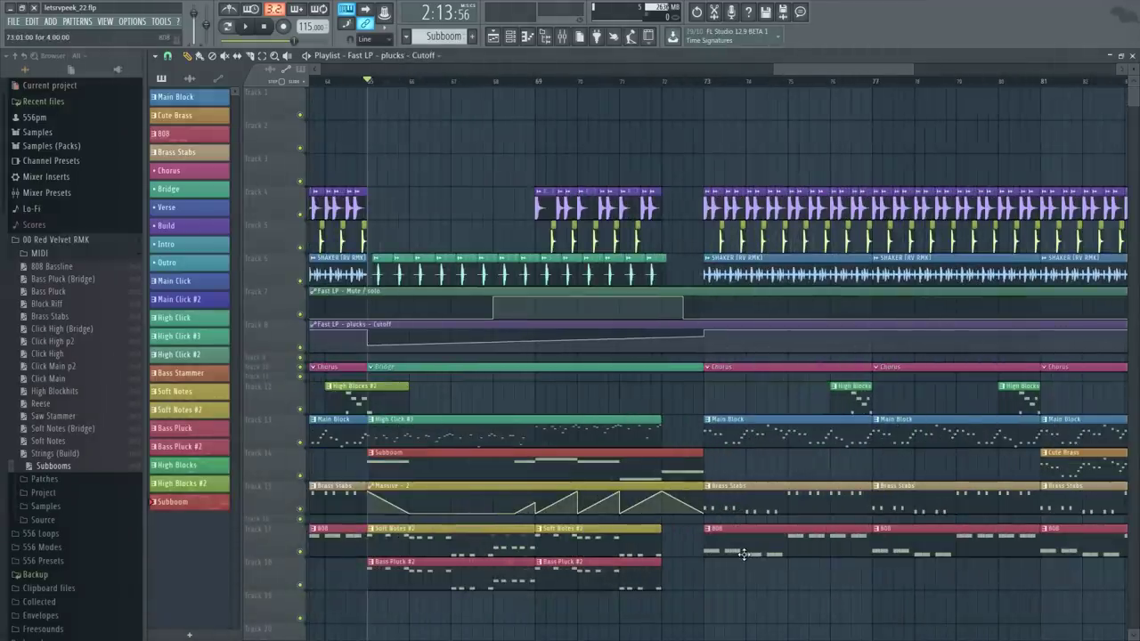
Play back the finished bridge while looking over its arrangement and the channel list
key("space")
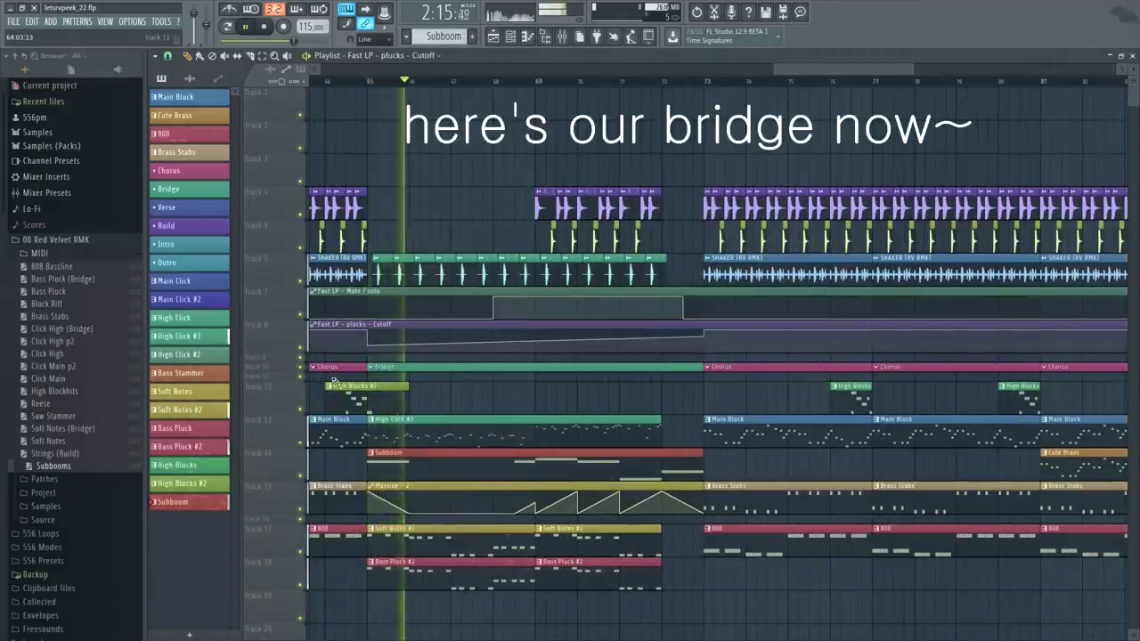
scroll(335, 383, "down", 7)
scroll(358, 403, "up", 4)
scroll(748, 427, "up", 1)
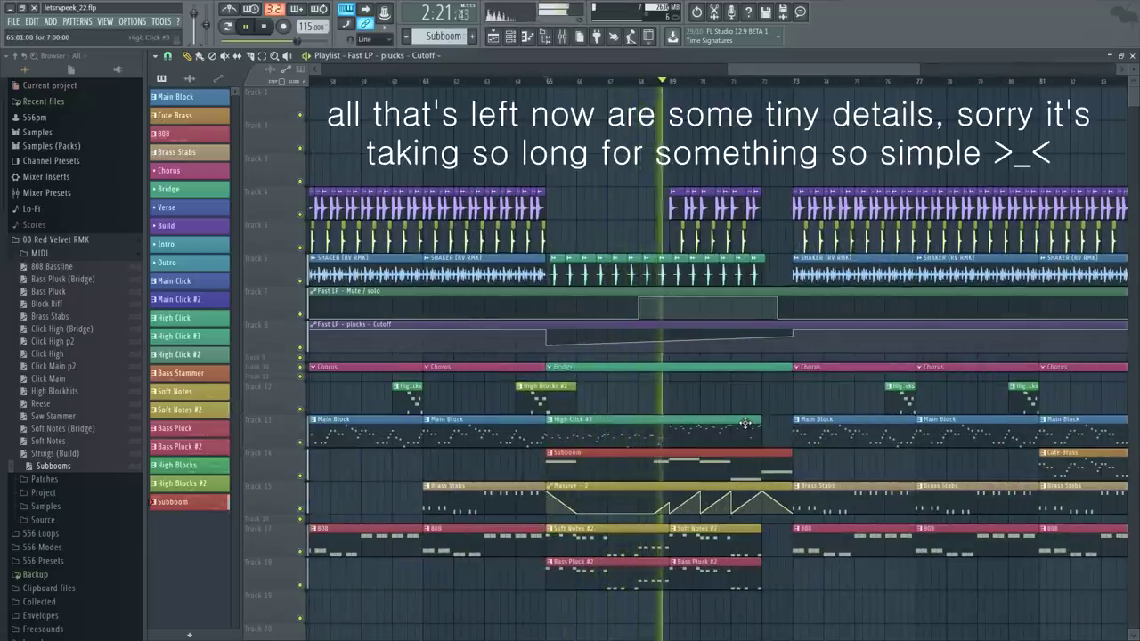
left_click(511, 36)
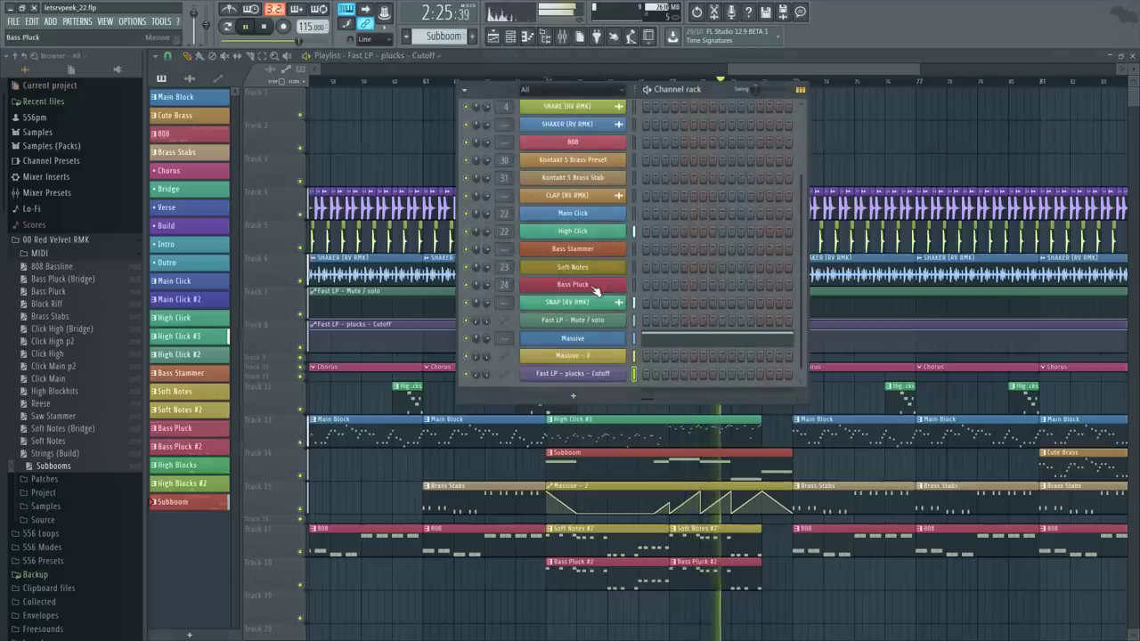
right_click(772, 598)
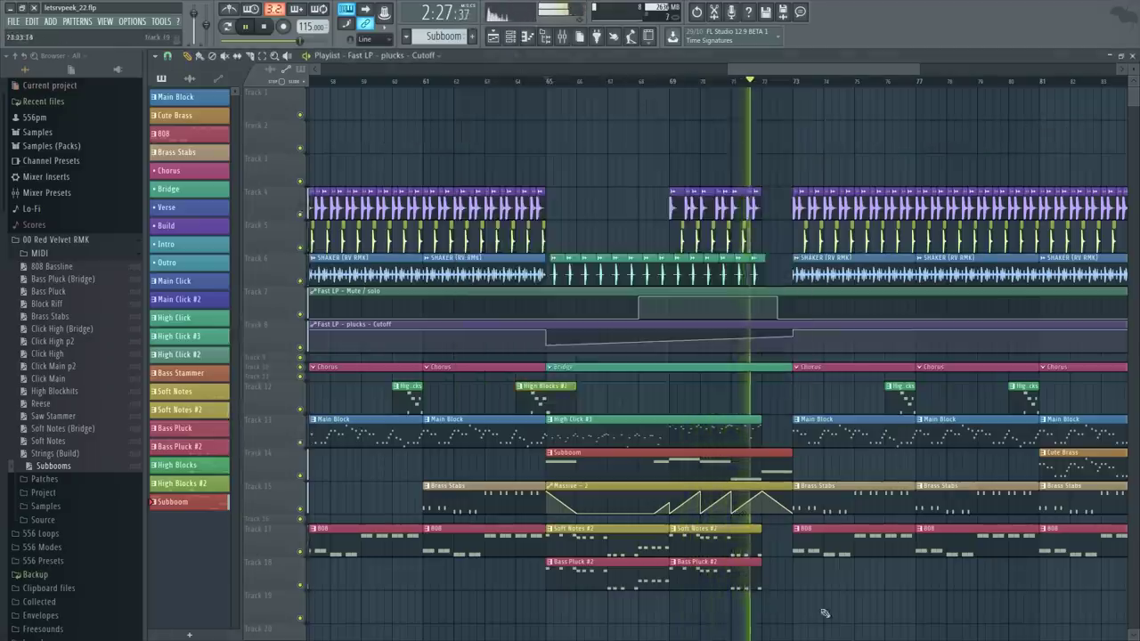
scroll(831, 614, "up", 2)
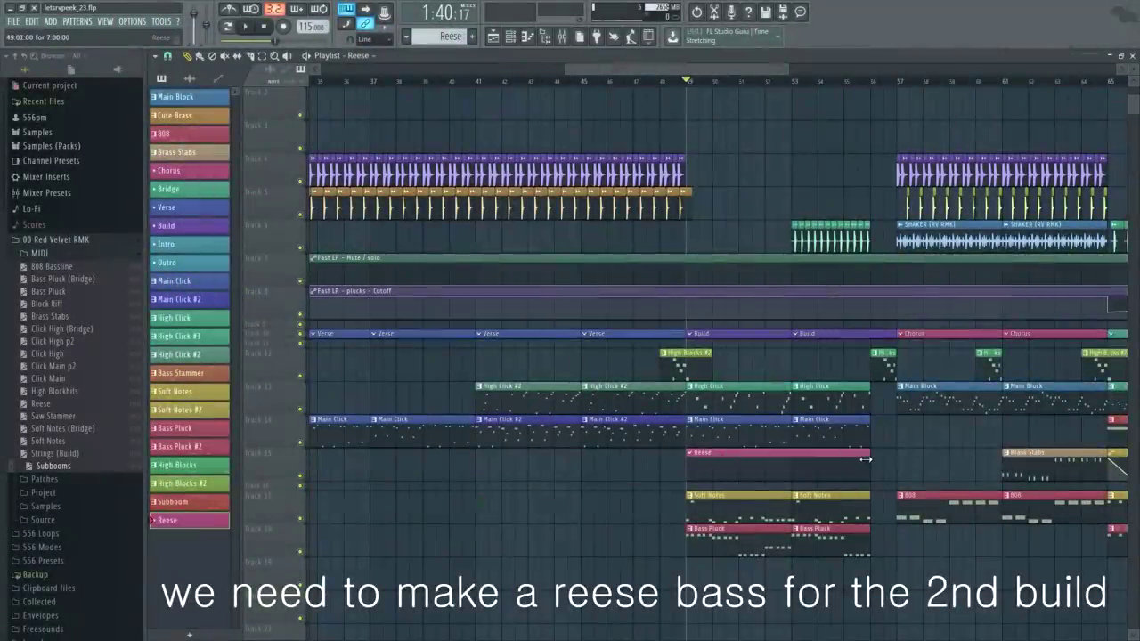
Solo the Reese track, shorten the Reese clip at bar 49 to four bars, and repeat it at bar 53
left_click(300, 475, "ctrl")
key("space")
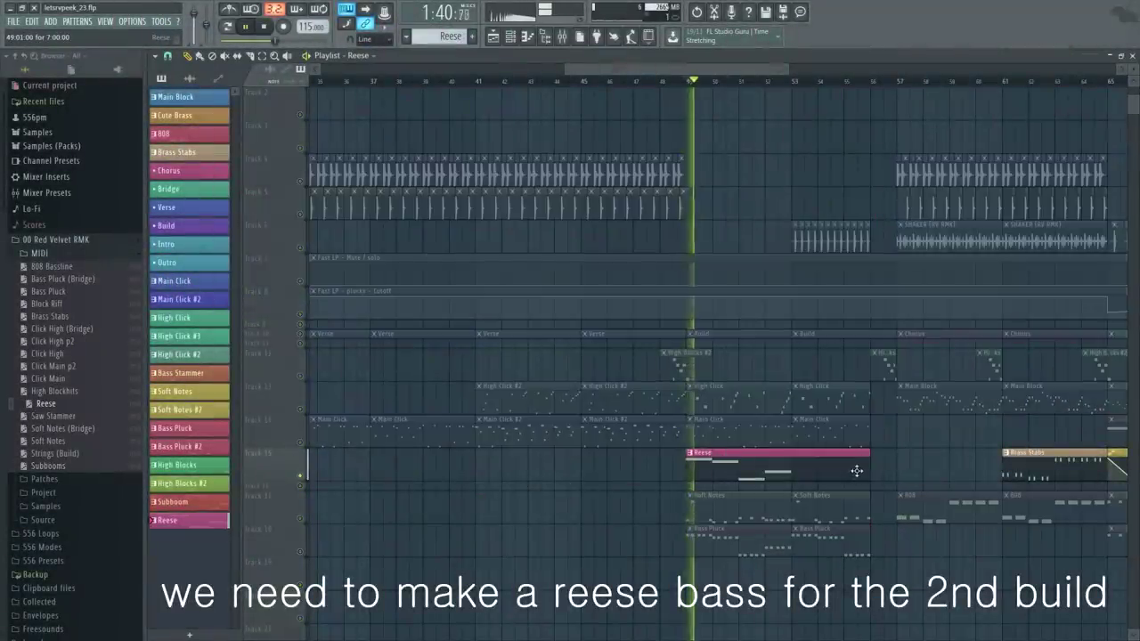
left_click_drag(869, 469, 792, 470)
left_click(706, 469, "ctrl")
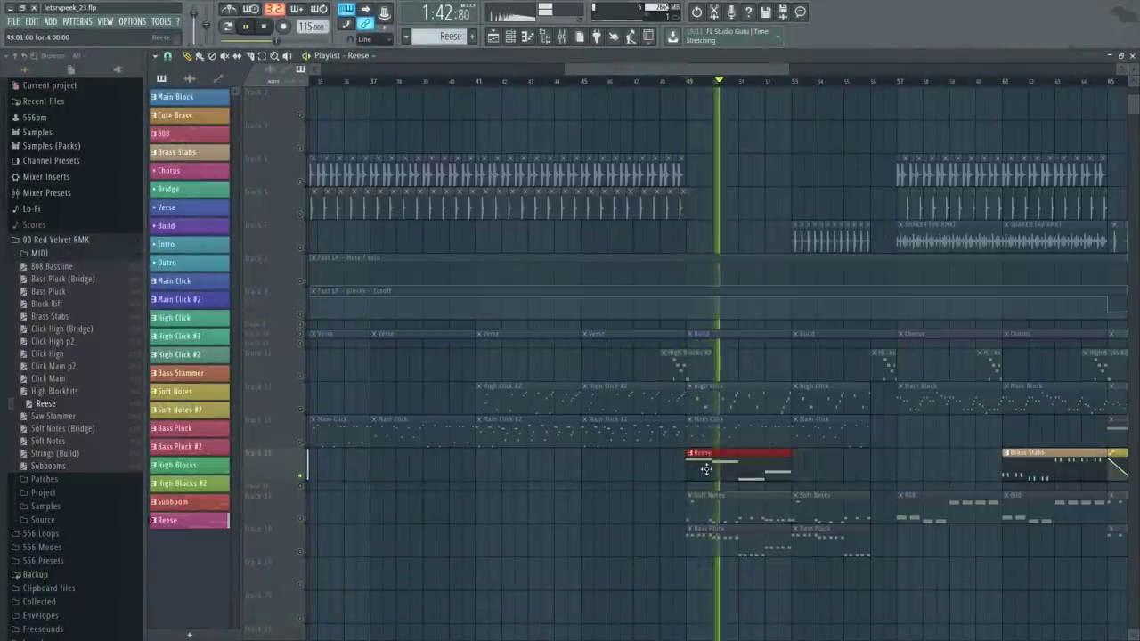
key("ctrl+b")
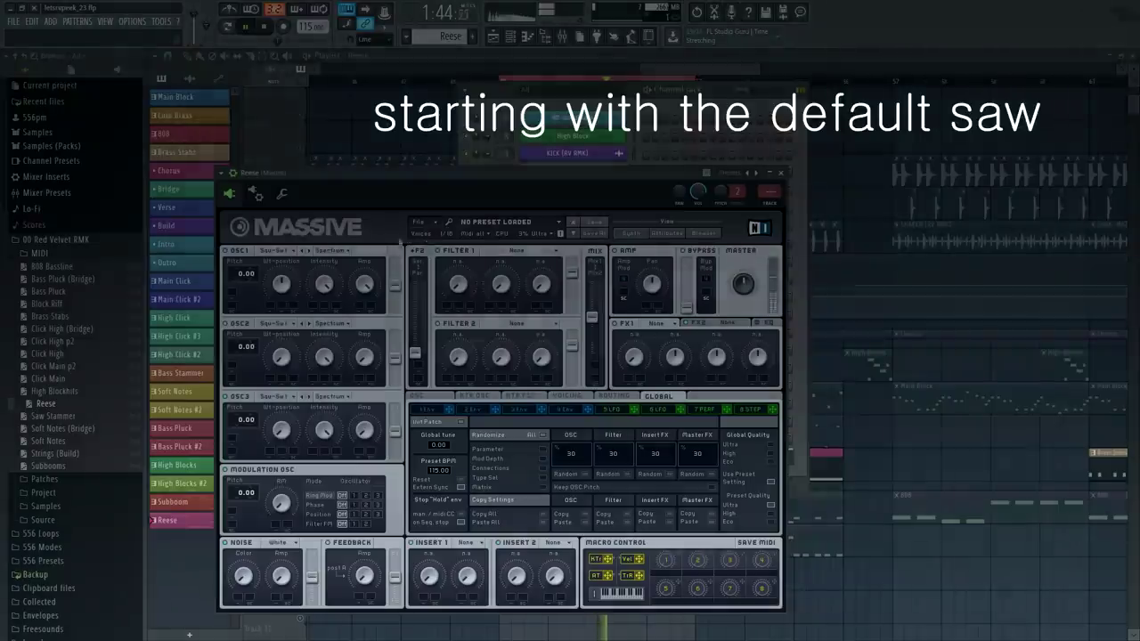
Start a new sound in the Reese channel's Massive synth
left_click(419, 225)
left_click(459, 235)
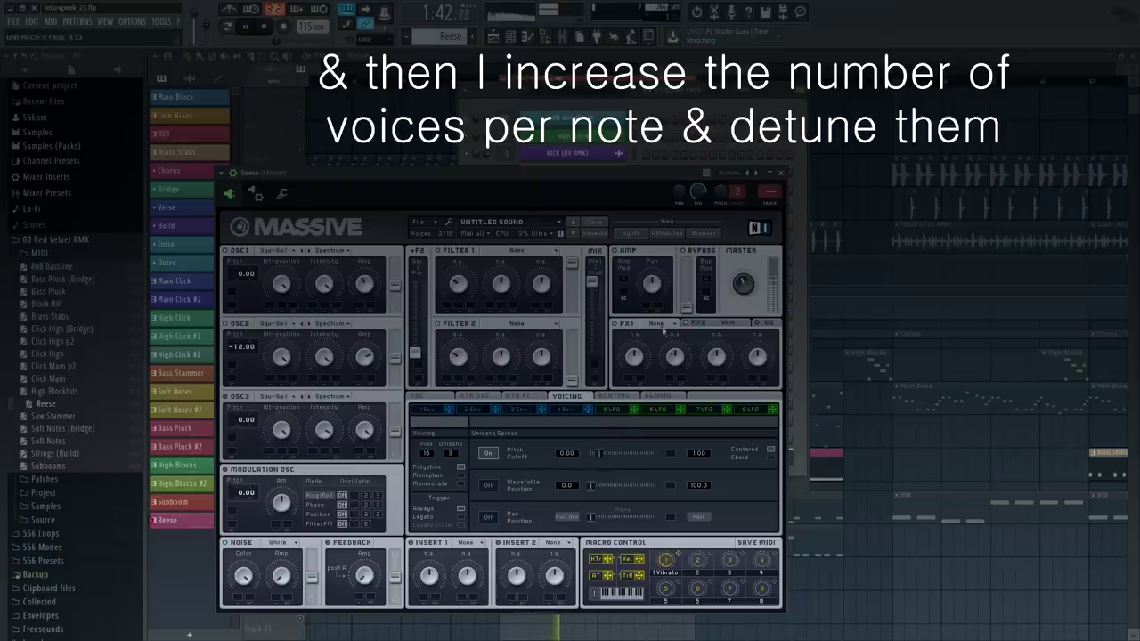
Choose an FX1 effect and a Filter 1 type for the Reese sound, and audition it in the second build
left_click(662, 329)
left_click(648, 356)
left_click(483, 253)
left_click(497, 267)
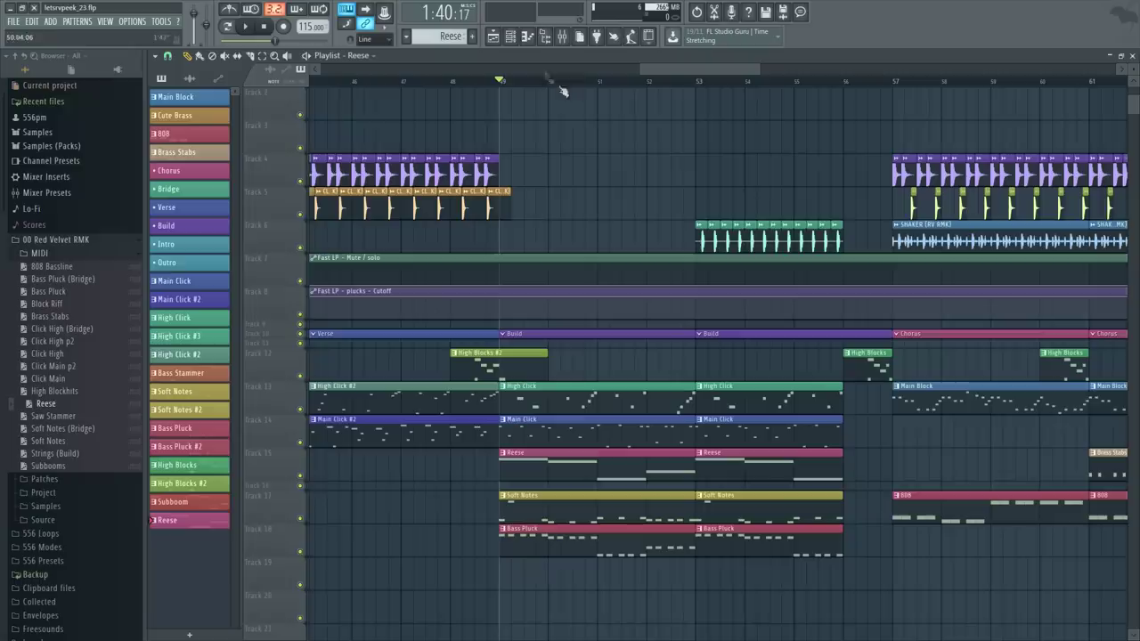
key("space")
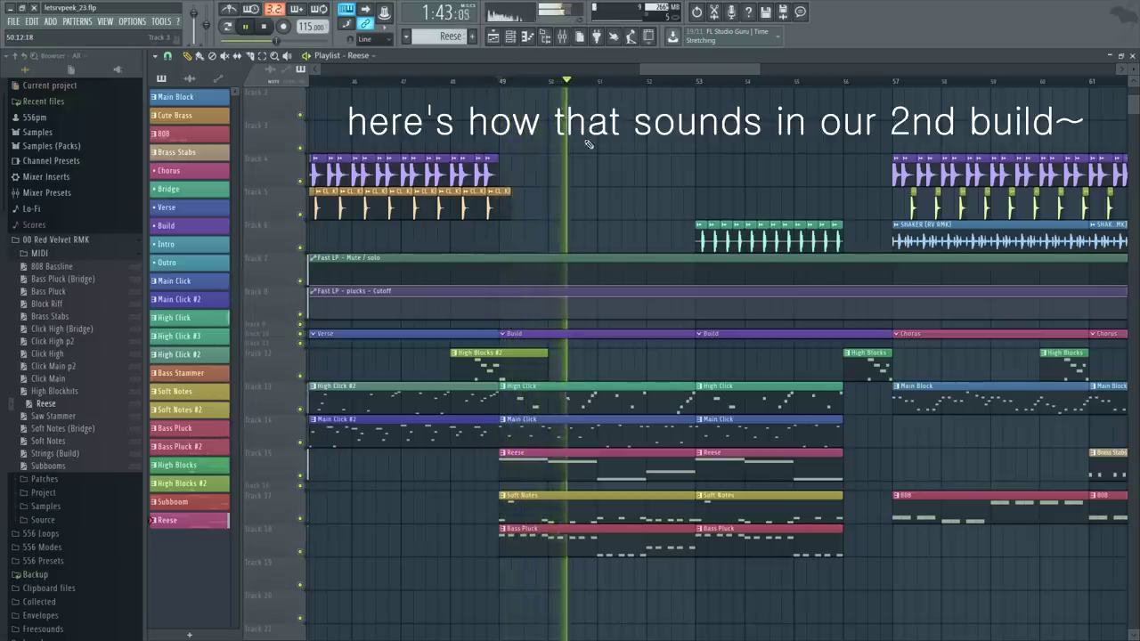
scroll(614, 287, "down", 2)
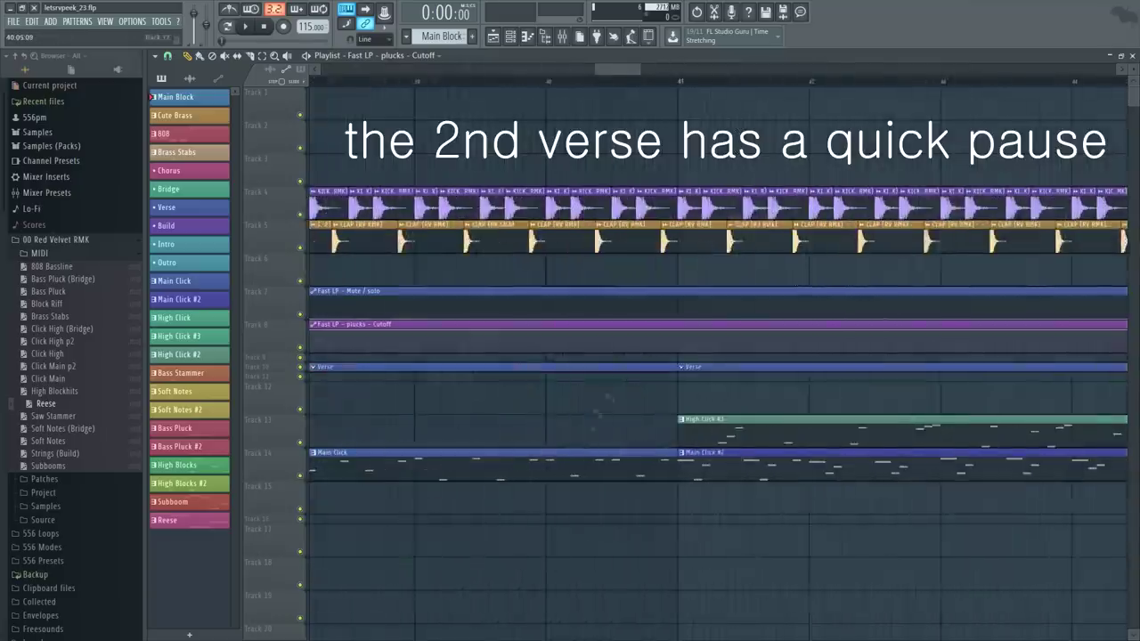
Create a brief pause in the second verse before bar 41 by deleting a kick and a clap and shortening the Main Click clip
right_click(663, 207)
right_click(708, 240)
left_click_drag(693, 472, 615, 472)
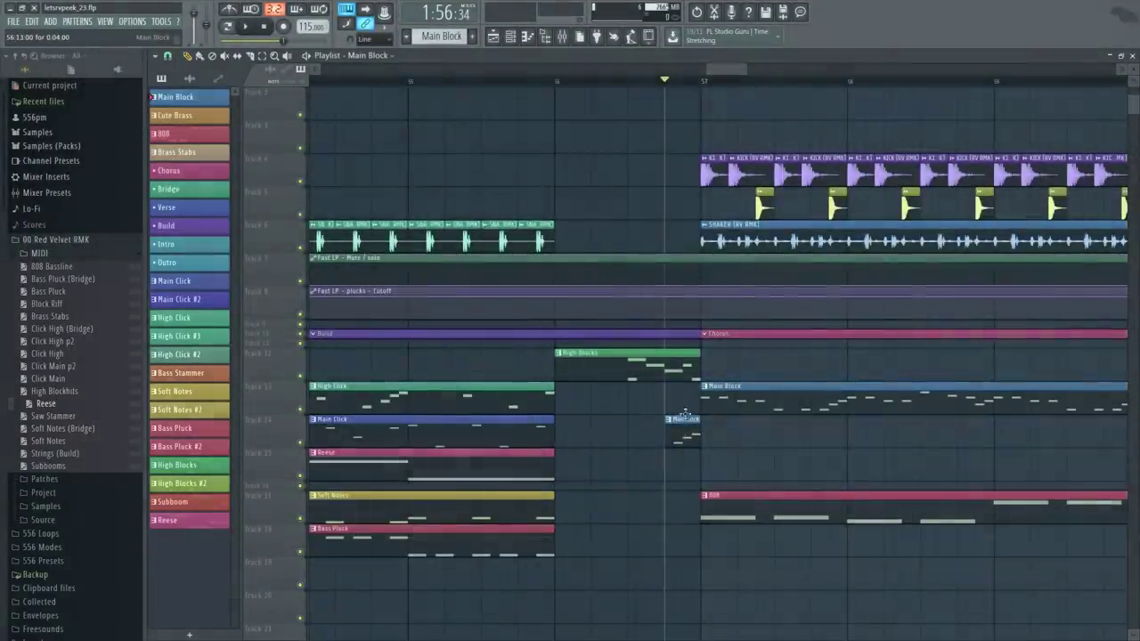
Place one-beat Main Block pickup clips just before the choruses at bars 25 and 57
scroll(708, 427, "down", 5)
left_click_drag(685, 413, 760, 403)
scroll(741, 425, "up", 5)
scroll(513, 403, "down", 5)
scroll(804, 404, "up", 4)
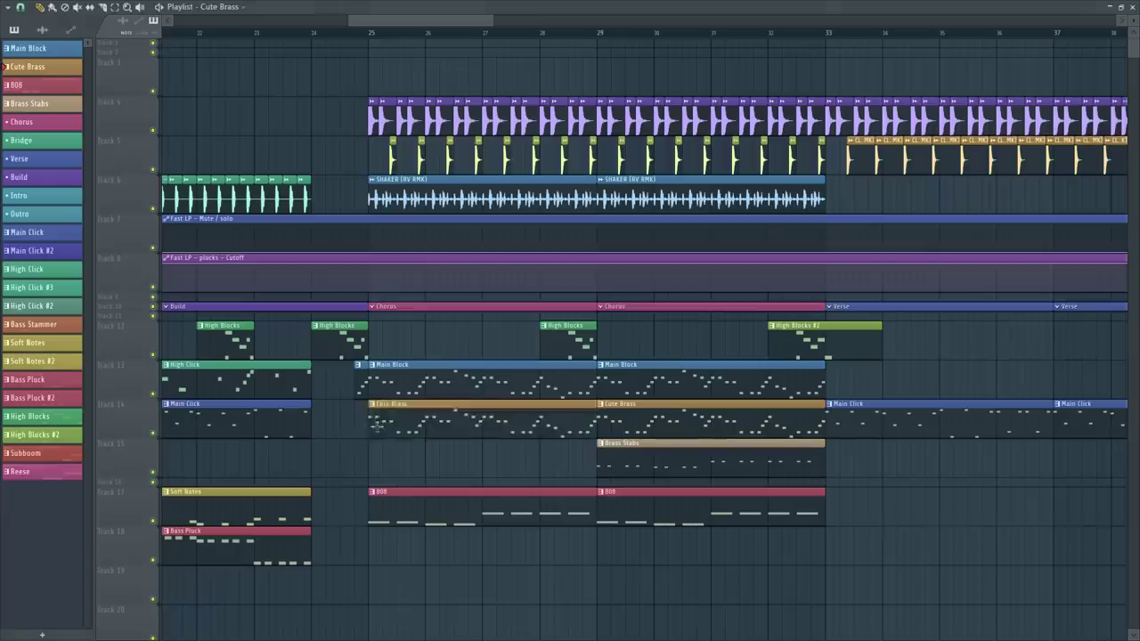
Copy the intro's clips to bar 89 to form the outro
scroll(719, 418, "up", 3)
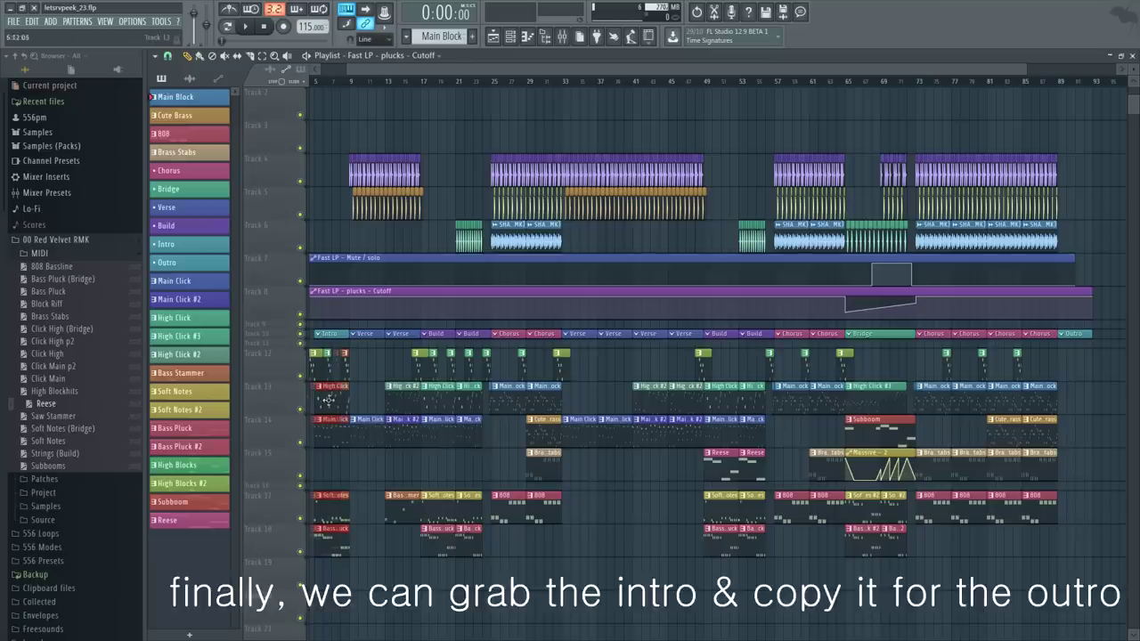
left_click_drag(329, 400, 1107, 395)
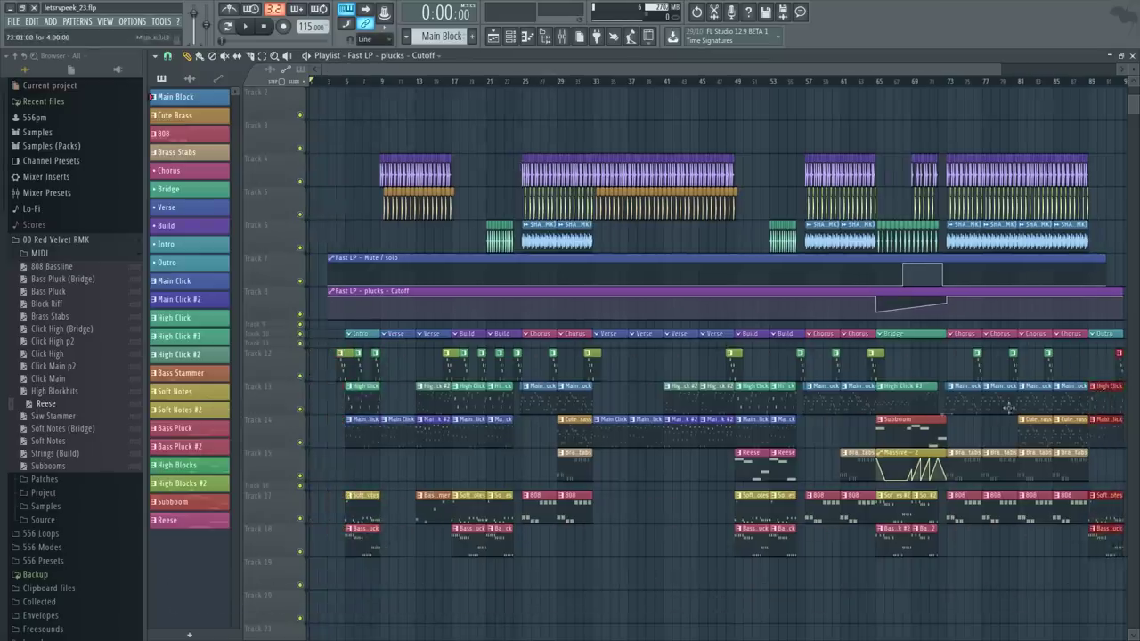